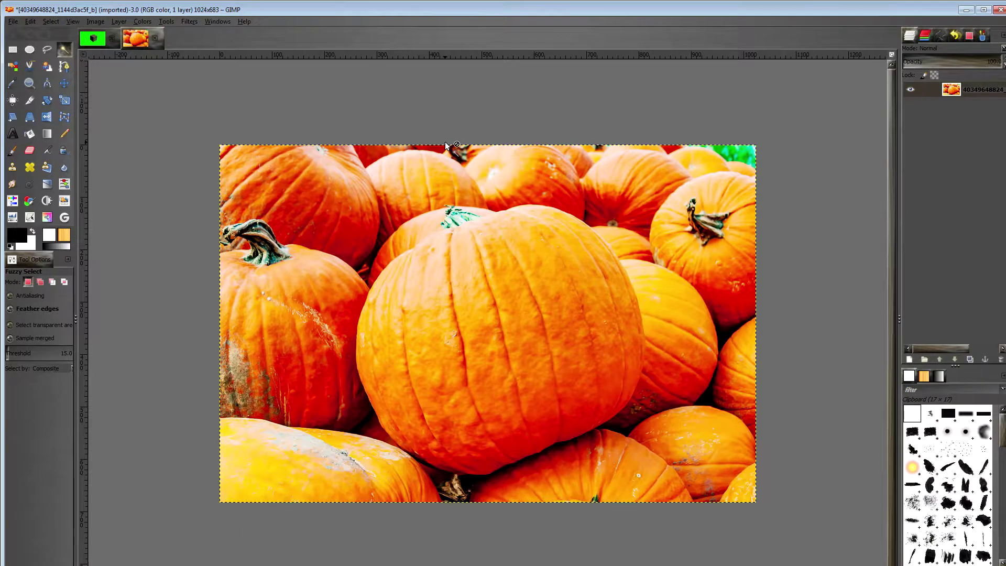
Switch to the cube image and reselect its green background with Fuzzy Select after clearing the existing selection.
{"action": "left_click", "coordinate": [89, 43]}
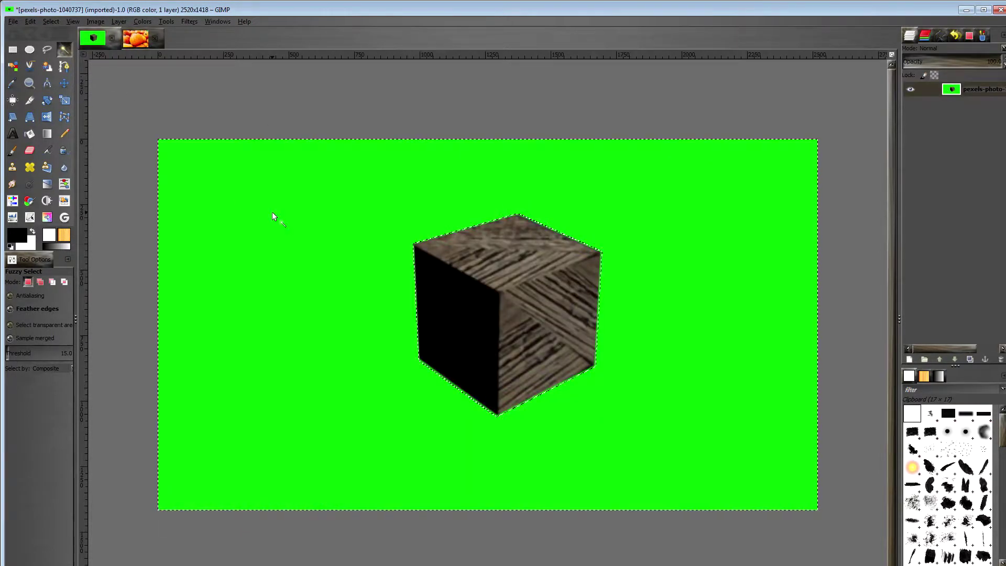
{"action": "left_click", "coordinate": [51, 22]}
{"action": "left_click", "coordinate": [57, 47]}
{"action": "left_click", "coordinate": [13, 68]}
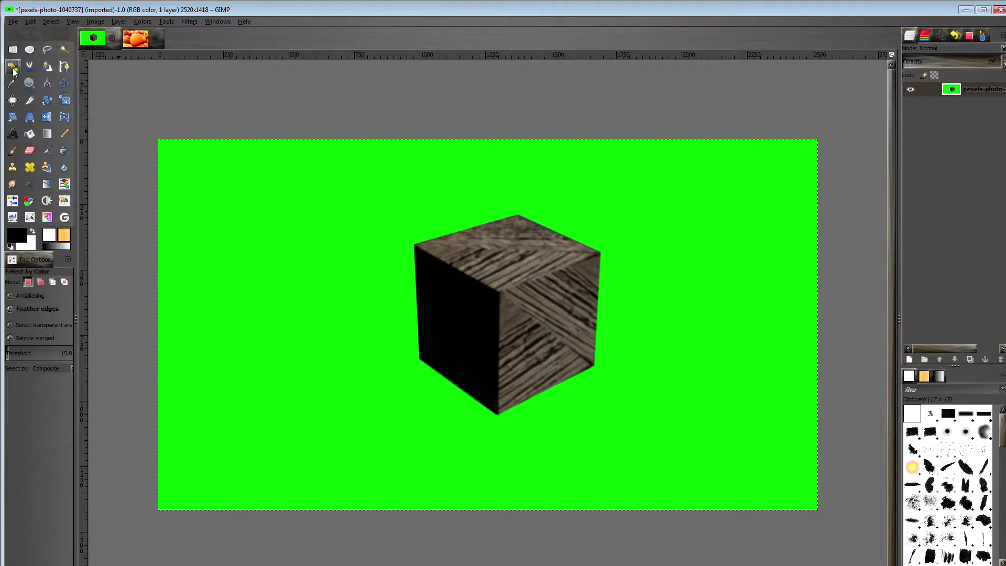
{"action": "left_click", "coordinate": [66, 58]}
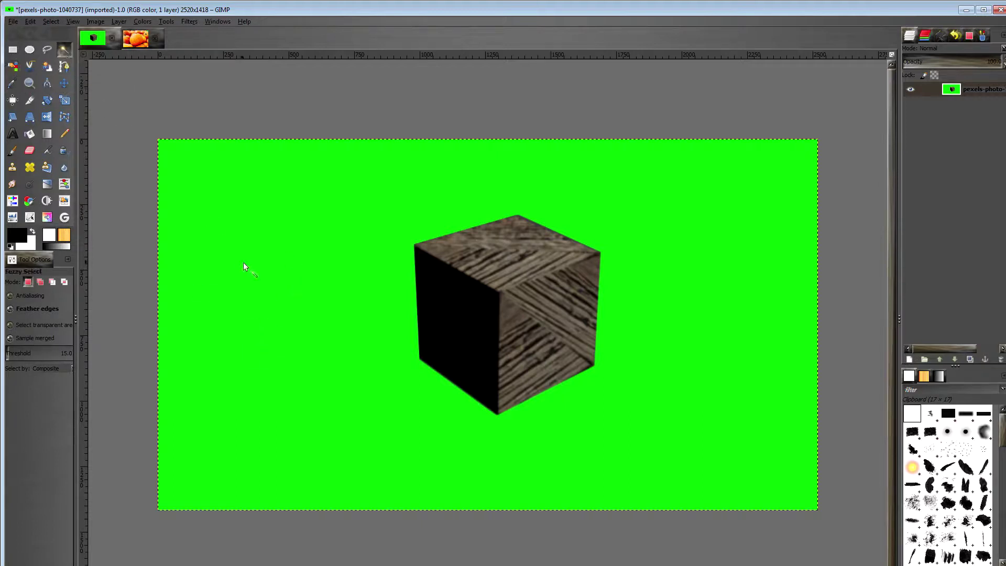
{"action": "left_click", "coordinate": [243, 266]}
{"action": "left_click", "coordinate": [13, 66]}
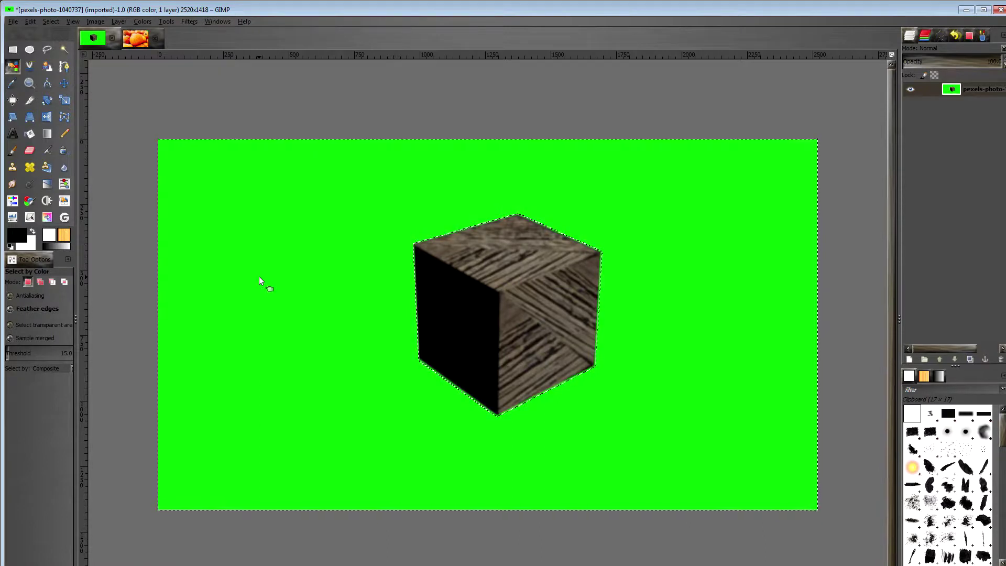
Try to delete the selected green background without an alpha channel, and undo the deletion.
{"action": "key", "text": "Delete"}
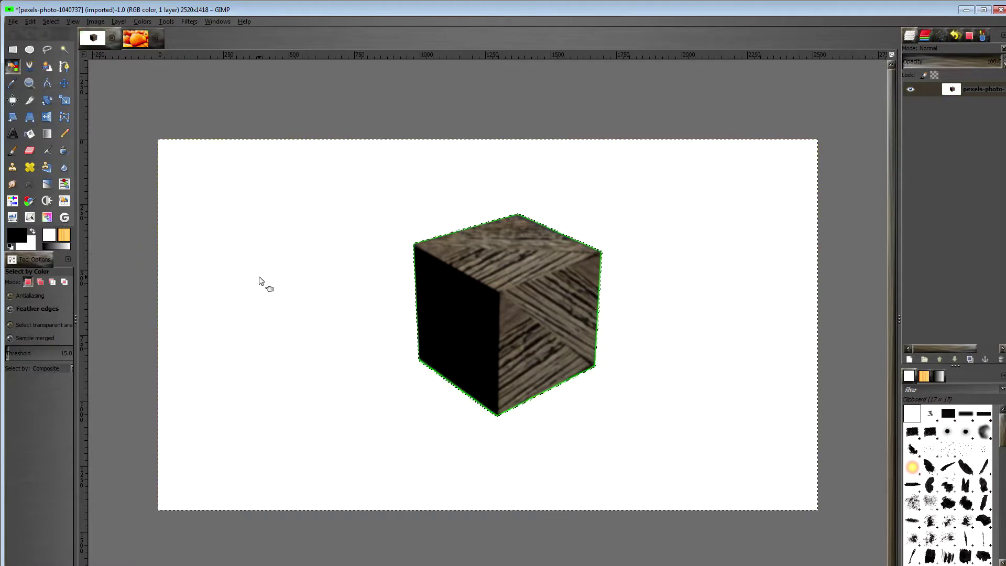
{"action": "key", "text": "ctrl+z"}
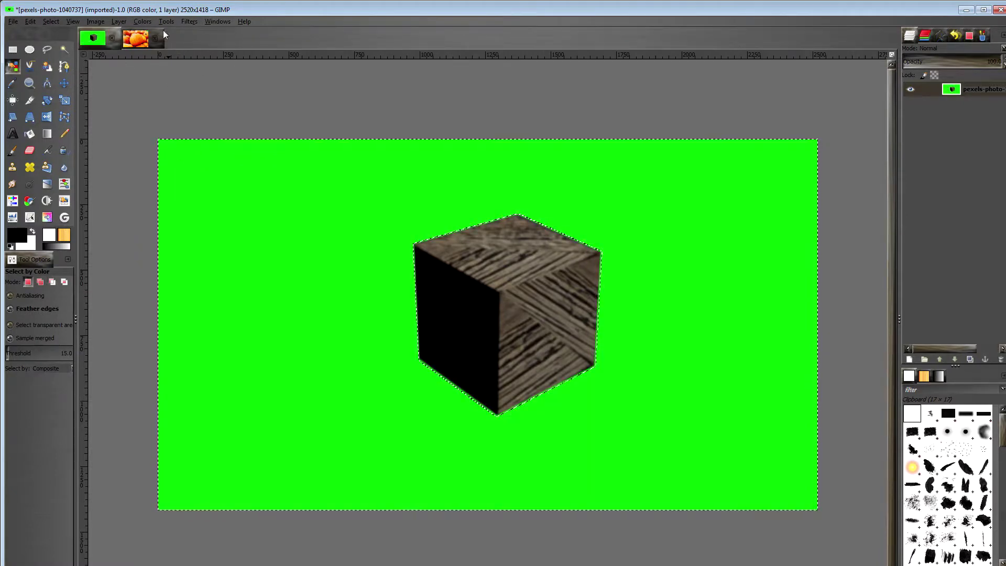
Add an alpha channel to the cube layer and delete the selected green background.
{"action": "left_click", "coordinate": [118, 21]}
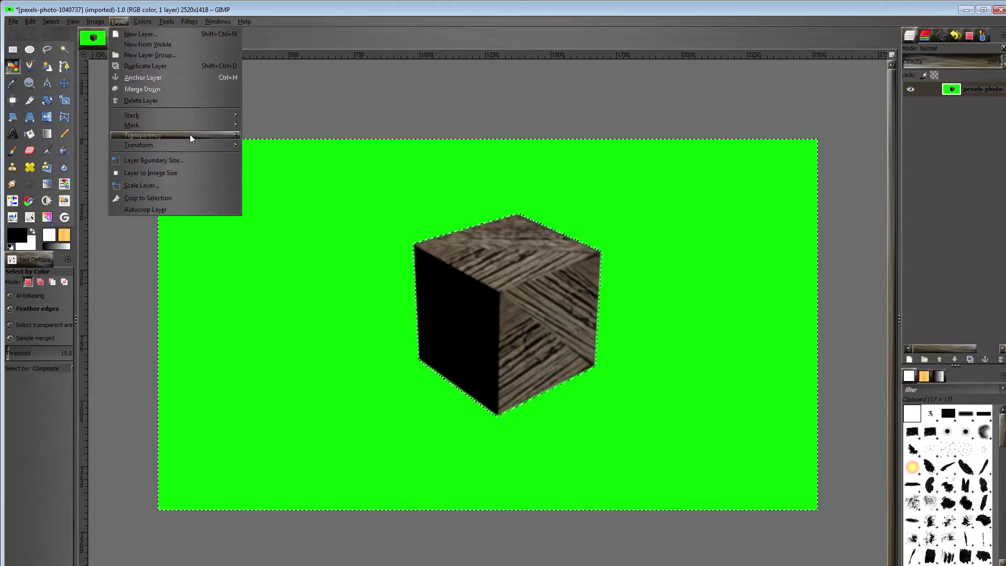
{"action": "mouse_move", "coordinate": [191, 138]}
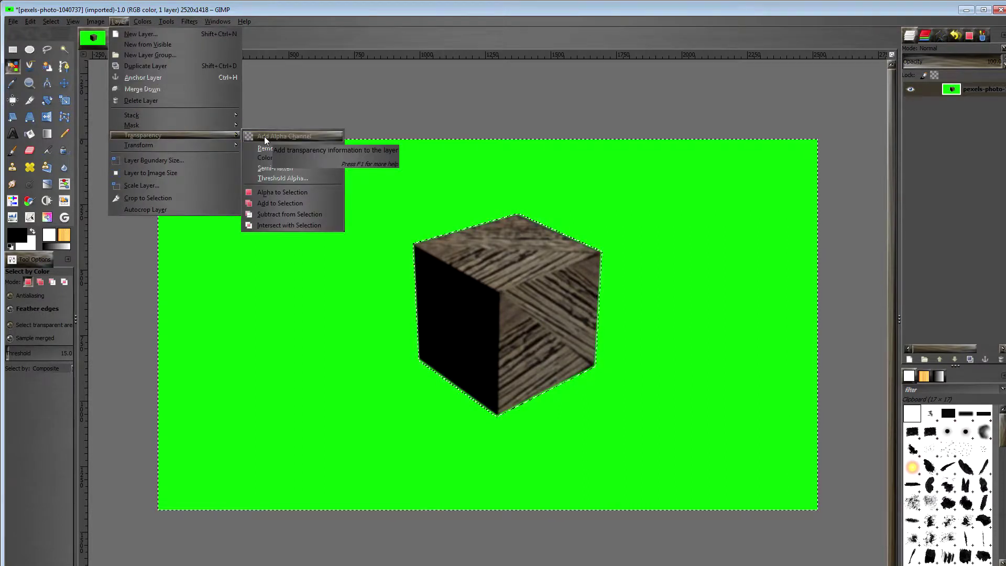
{"action": "key", "text": "Escape"}
{"action": "key", "text": "Escape"}
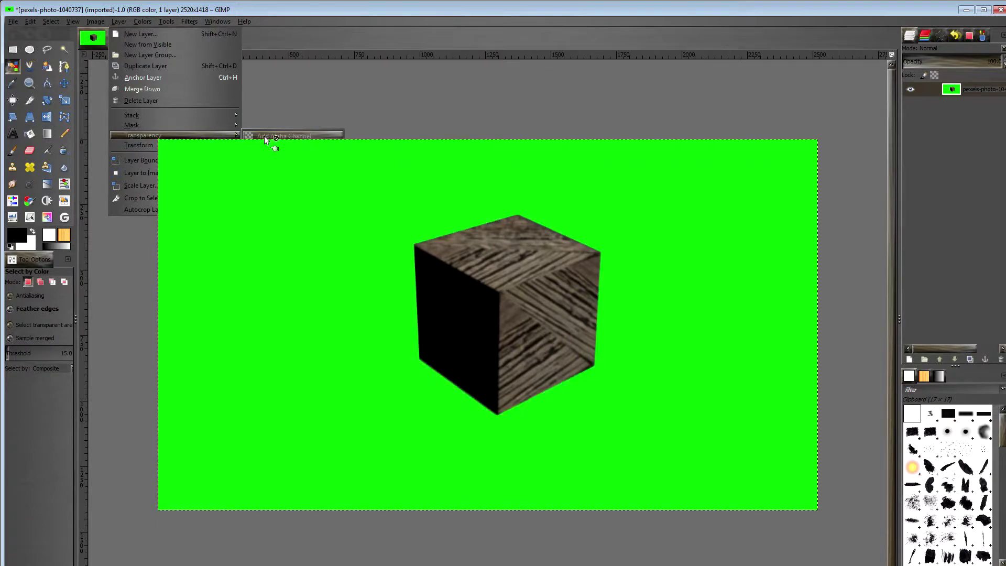
{"action": "key", "text": "Delete"}
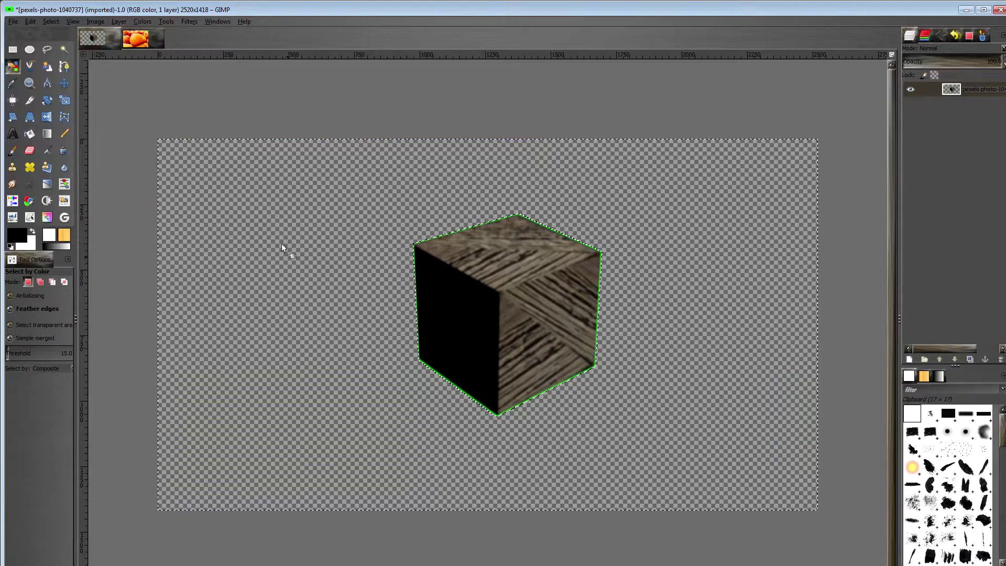
Select the leftover green fringe along the edges of the cube's black face by colour and delete it.
{"action": "scroll", "coordinate": [376, 296], "scroll_direction": "up", "scroll_amount": 2}
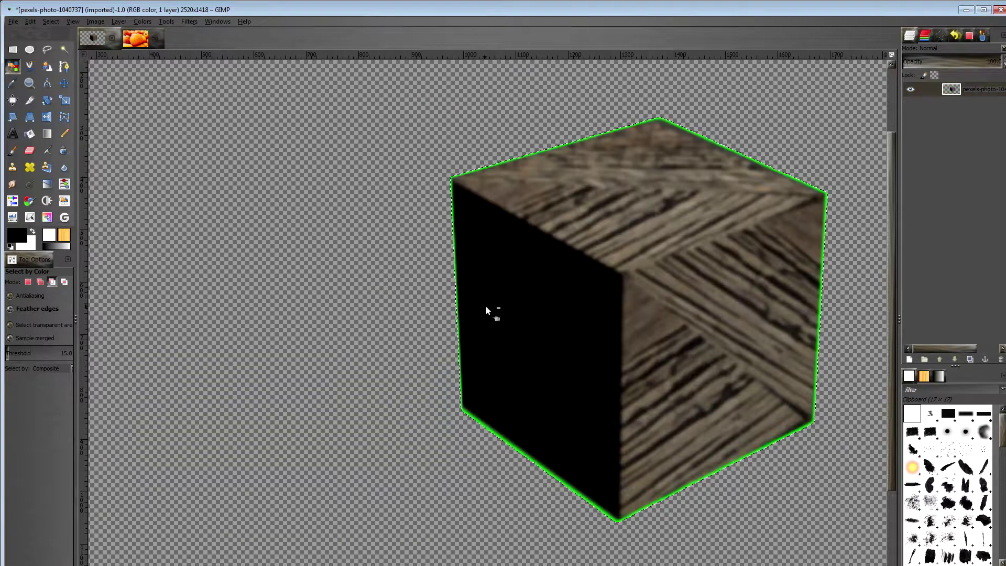
{"action": "scroll", "coordinate": [442, 301], "scroll_direction": "up", "scroll_amount": 2}
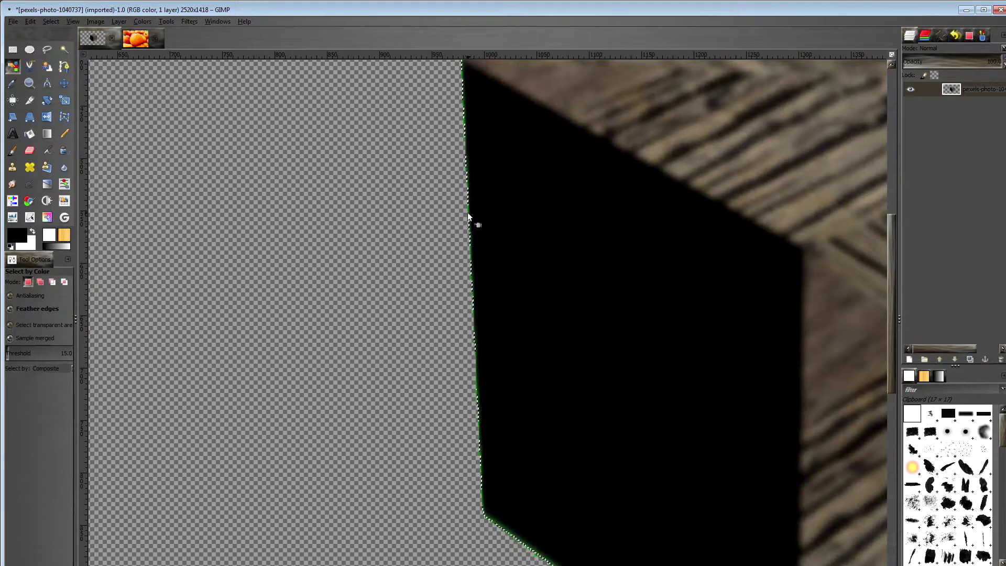
{"action": "scroll", "coordinate": [477, 251], "scroll_direction": "down", "scroll_amount": 1}
{"action": "scroll", "coordinate": [511, 301], "scroll_direction": "down", "scroll_amount": 1}
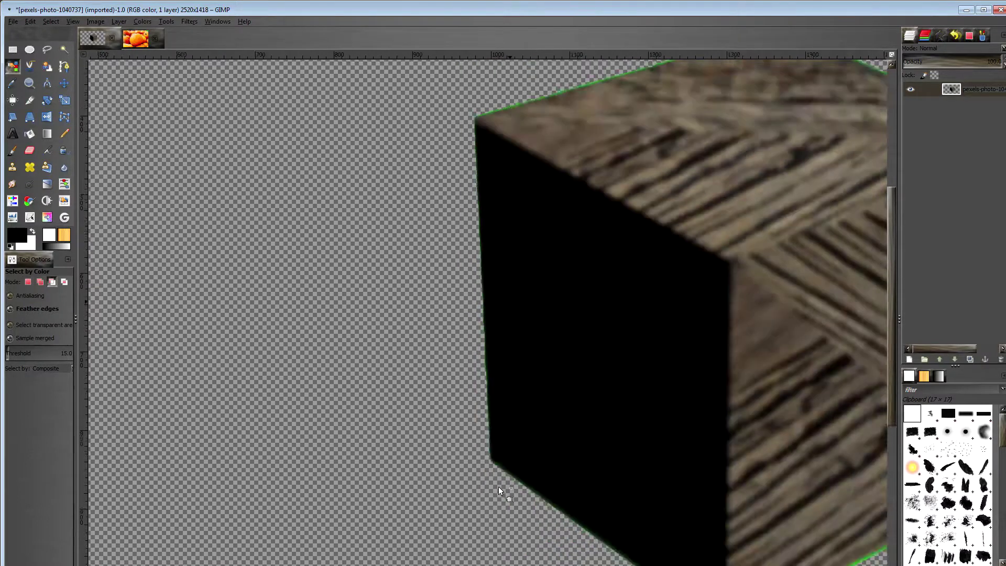
{"action": "scroll", "coordinate": [502, 479], "scroll_direction": "up", "scroll_amount": 4}
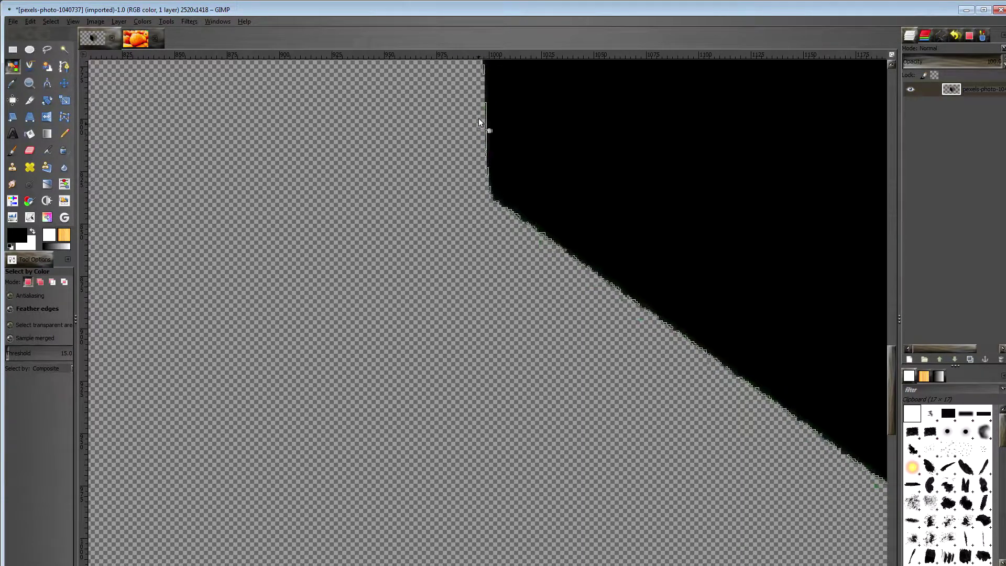
{"action": "scroll", "coordinate": [544, 299], "scroll_direction": "down", "scroll_amount": 2, "text": "ctrl"}
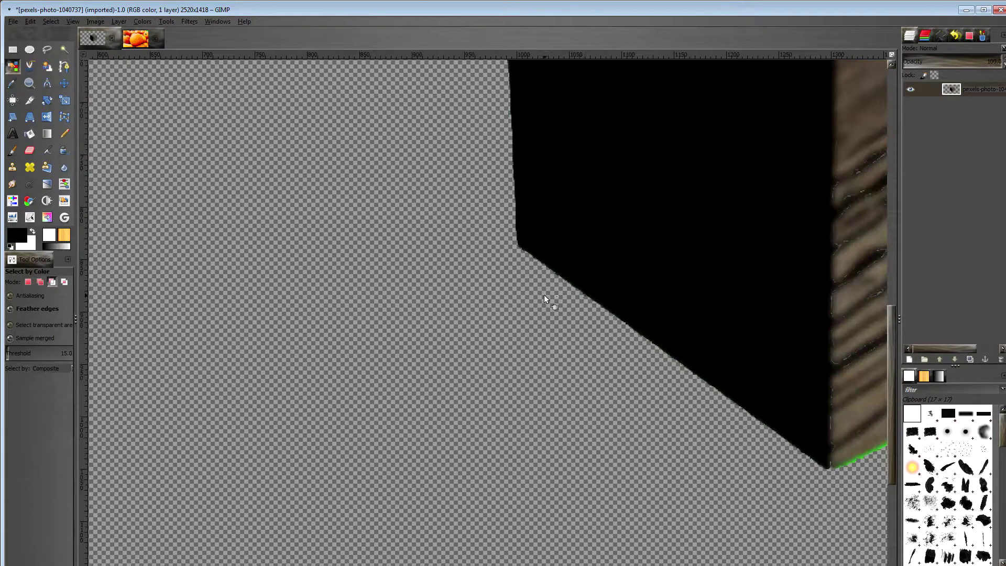
{"action": "scroll", "coordinate": [544, 297], "scroll_direction": "down", "scroll_amount": 1, "text": "ctrl"}
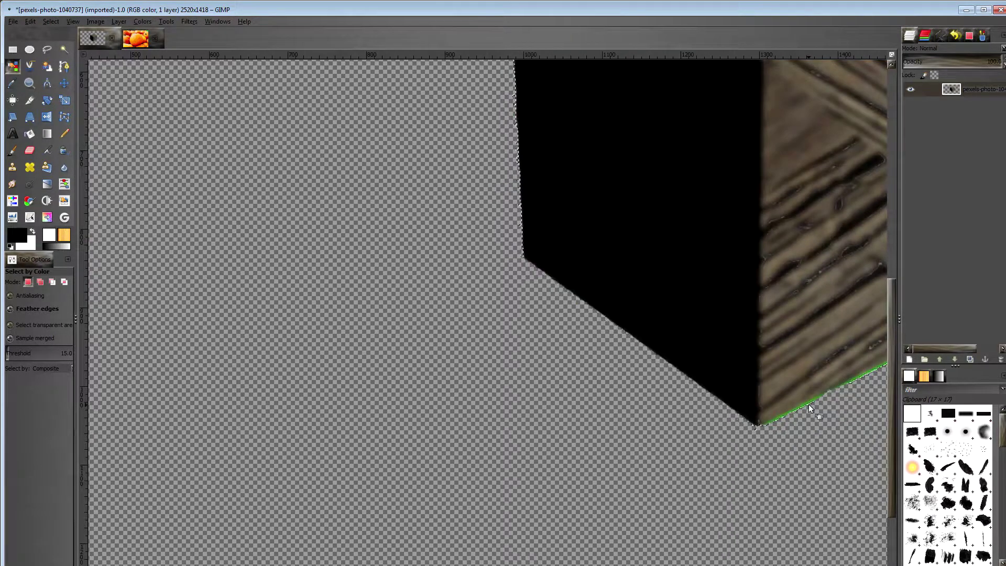
Select and delete the remaining green fringe around the cube's wooden faces by colour, and clear the selection.
{"action": "left_click", "coordinate": [769, 423]}
{"action": "scroll", "coordinate": [787, 418], "scroll_direction": "down", "scroll_amount": 1, "text": "ctrl"}
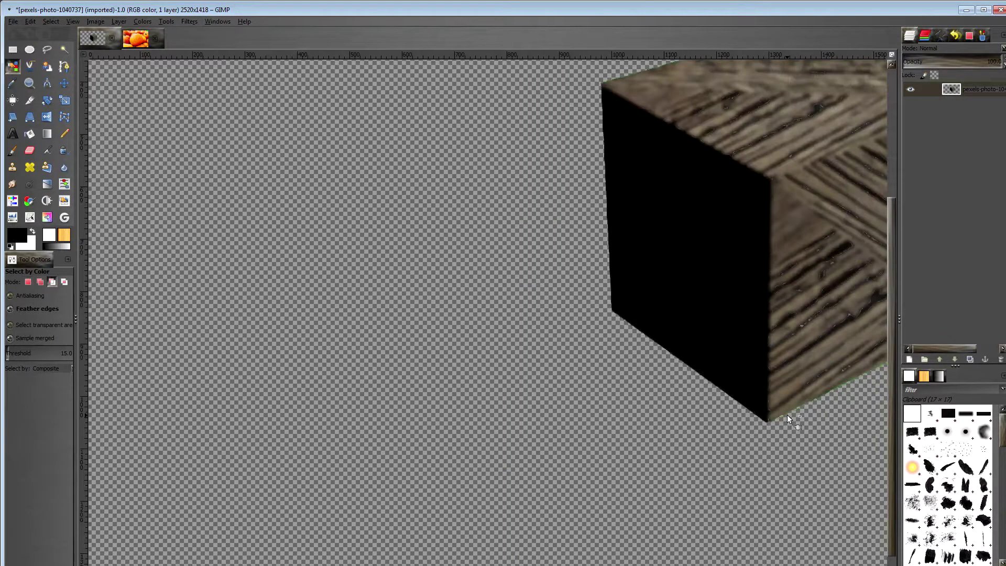
{"action": "scroll", "coordinate": [787, 413], "scroll_direction": "down", "scroll_amount": 1, "text": "ctrl"}
{"action": "scroll", "coordinate": [649, 410], "scroll_direction": "down", "scroll_amount": 1, "text": "ctrl"}
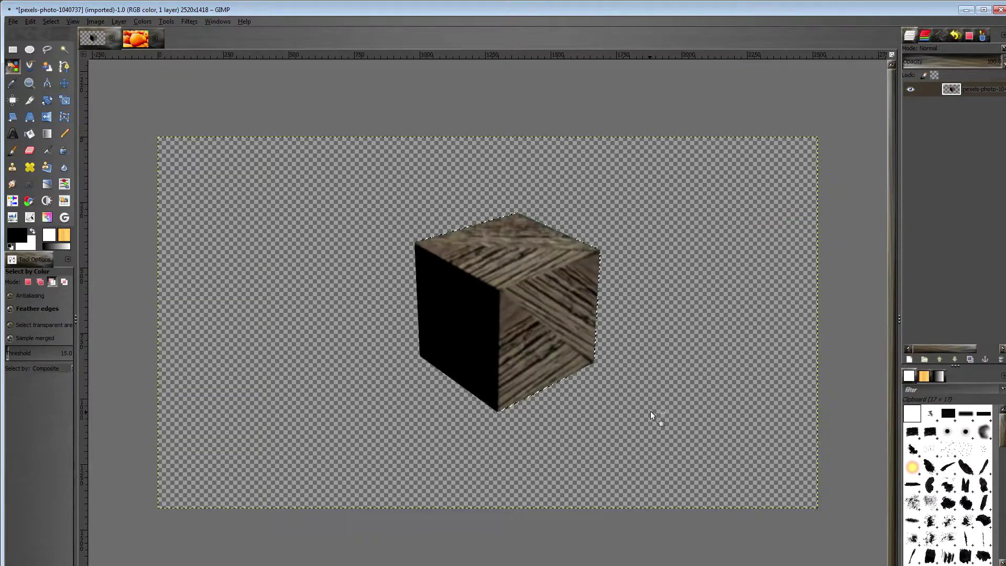
{"action": "scroll", "coordinate": [536, 340], "scroll_direction": "up", "scroll_amount": 1, "text": "ctrl"}
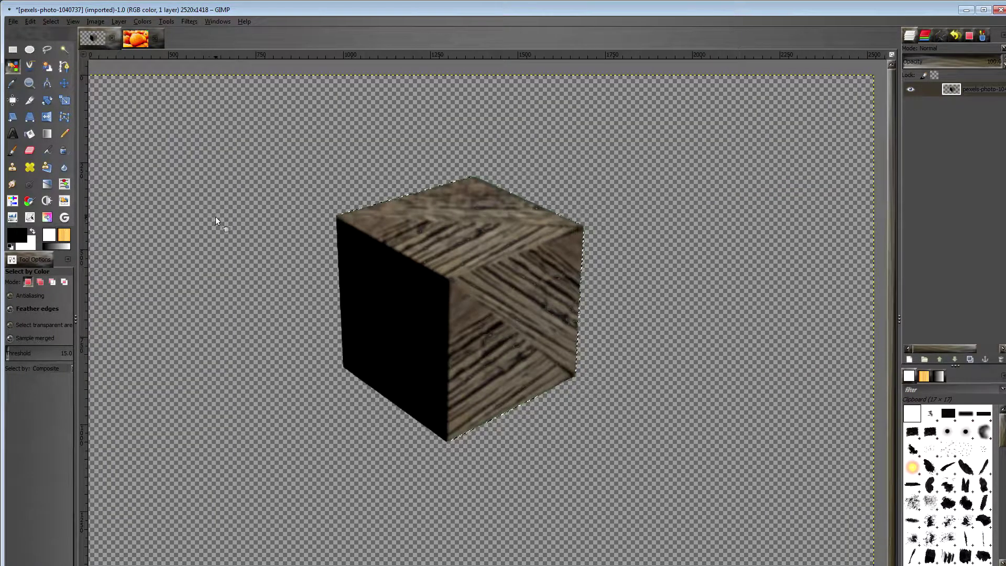
{"action": "left_click", "coordinate": [45, 21]}
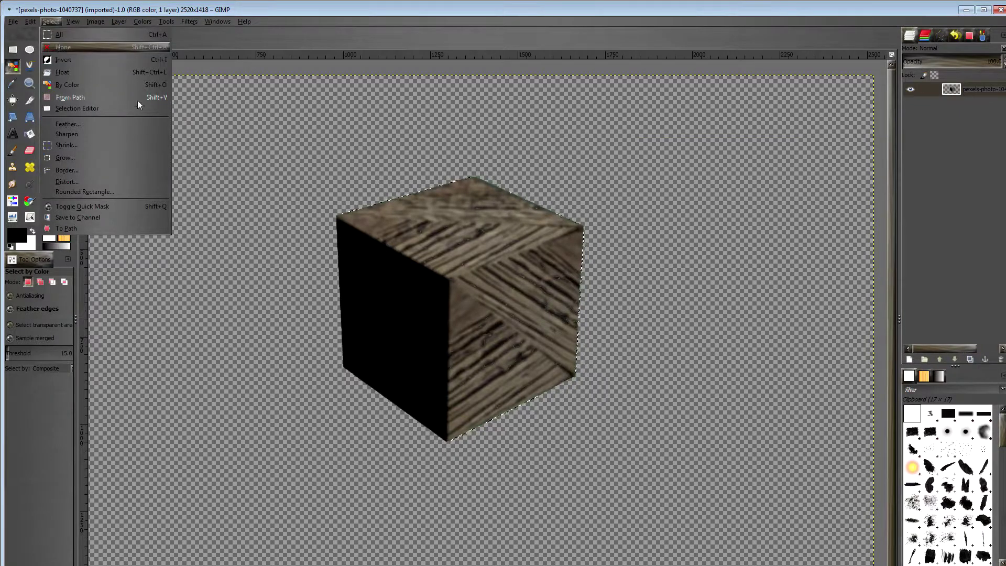
{"action": "left_click", "coordinate": [129, 47]}
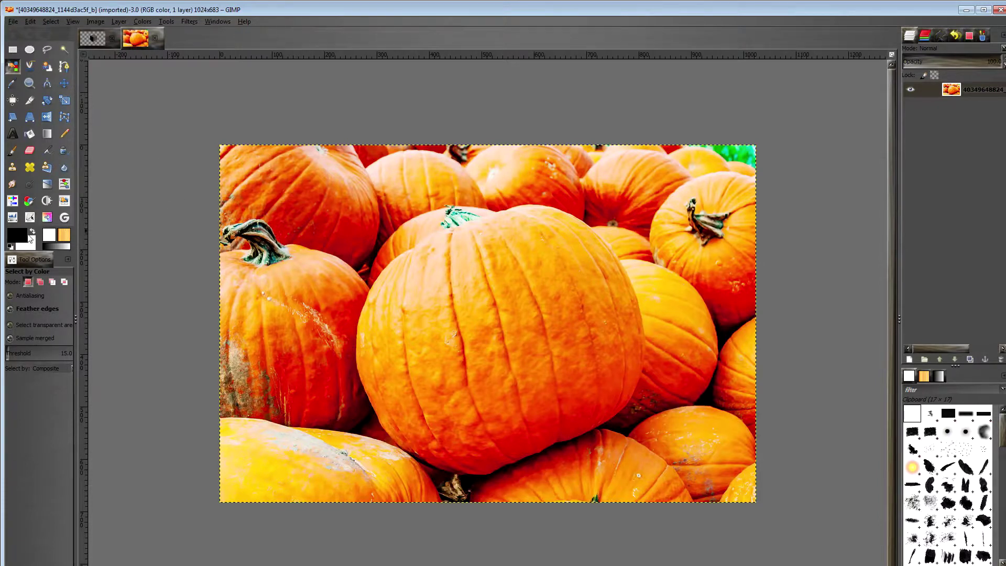
With the pumpkin image open, set the foreground colour to bright green 12ff00.
{"action": "left_click", "coordinate": [22, 237]}
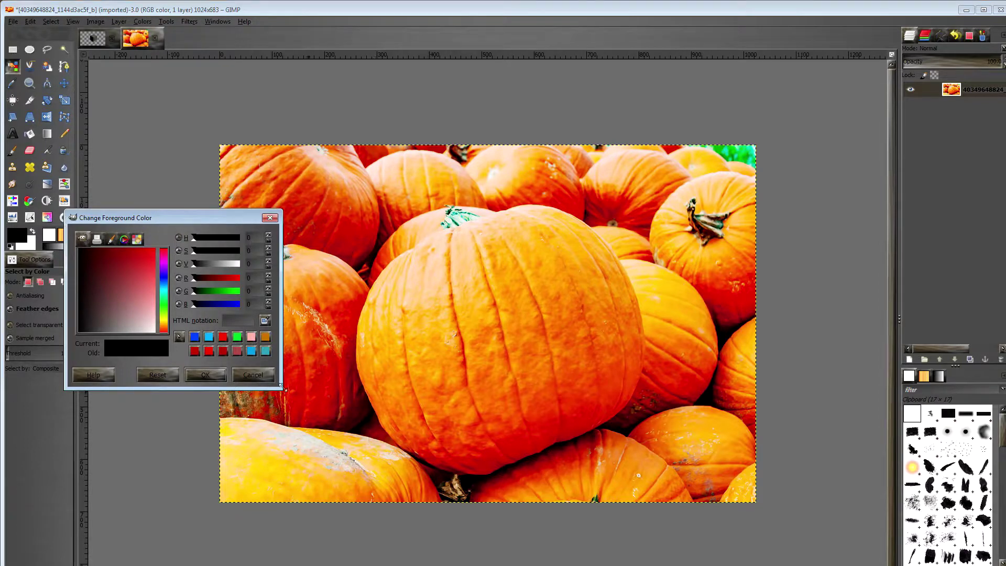
{"action": "left_click", "coordinate": [164, 310]}
{"action": "left_click", "coordinate": [155, 250]}
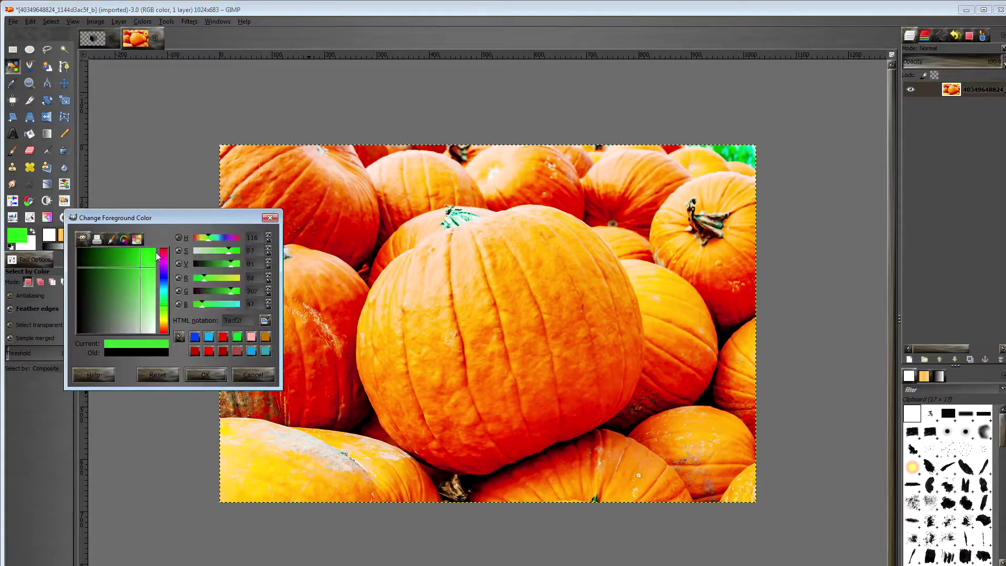
{"action": "left_click", "coordinate": [214, 372]}
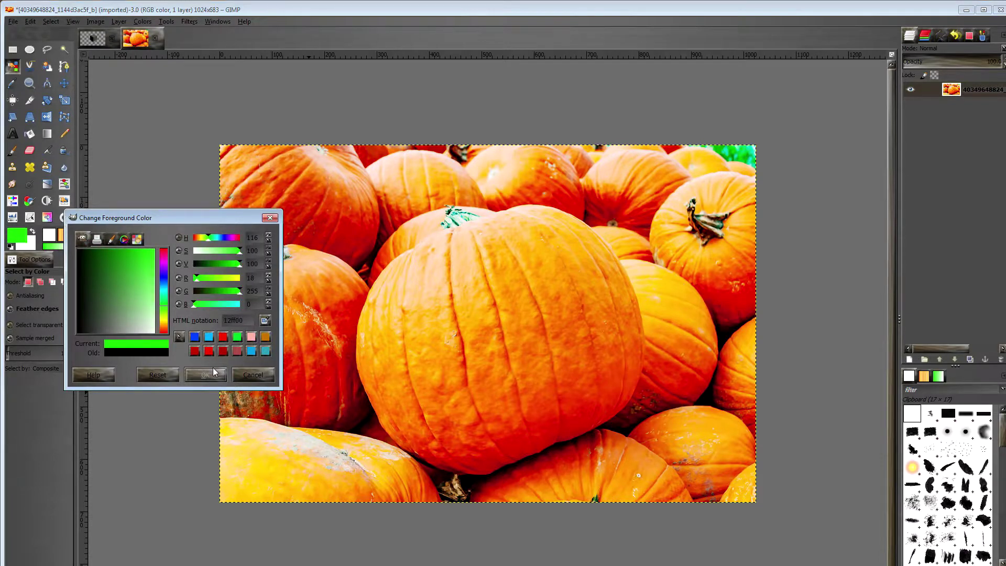
Set up the Pencil tool with the 2. Hardness 050 brush at size 16.73.
{"action": "left_click", "coordinate": [65, 134]}
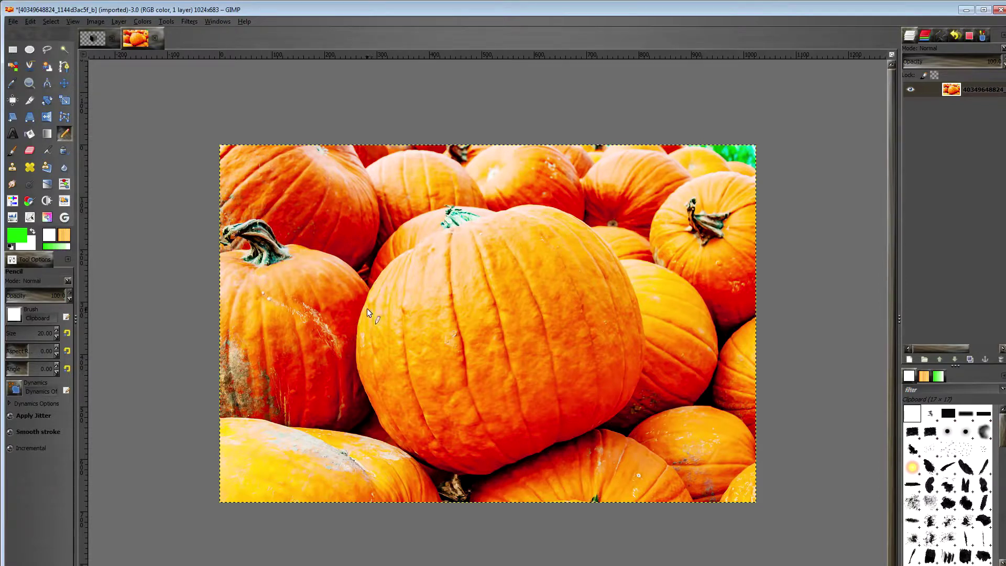
{"action": "scroll", "coordinate": [369, 313], "scroll_direction": "up", "scroll_amount": 1}
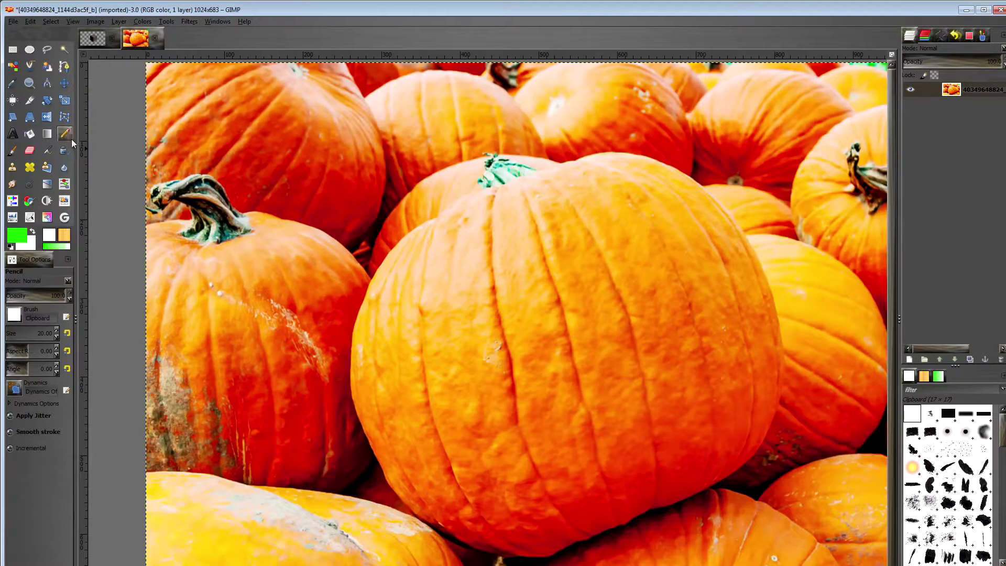
{"action": "left_click_drag", "start_coordinate": [8, 334], "coordinate": [343, 388]}
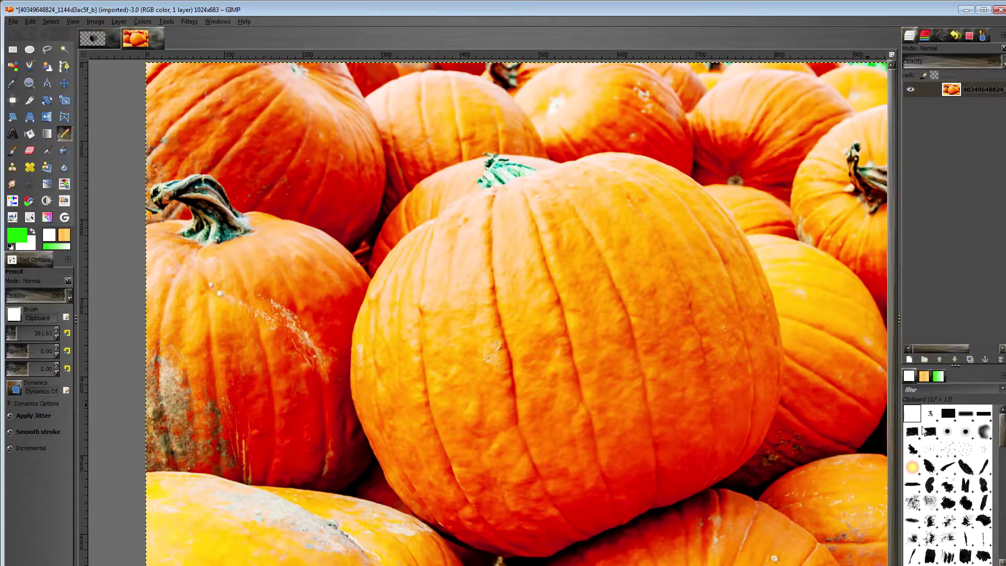
{"action": "scroll", "coordinate": [1001, 451], "scroll_direction": "down", "scroll_amount": 3}
{"action": "scroll", "coordinate": [1002, 449], "scroll_direction": "down", "scroll_amount": 10}
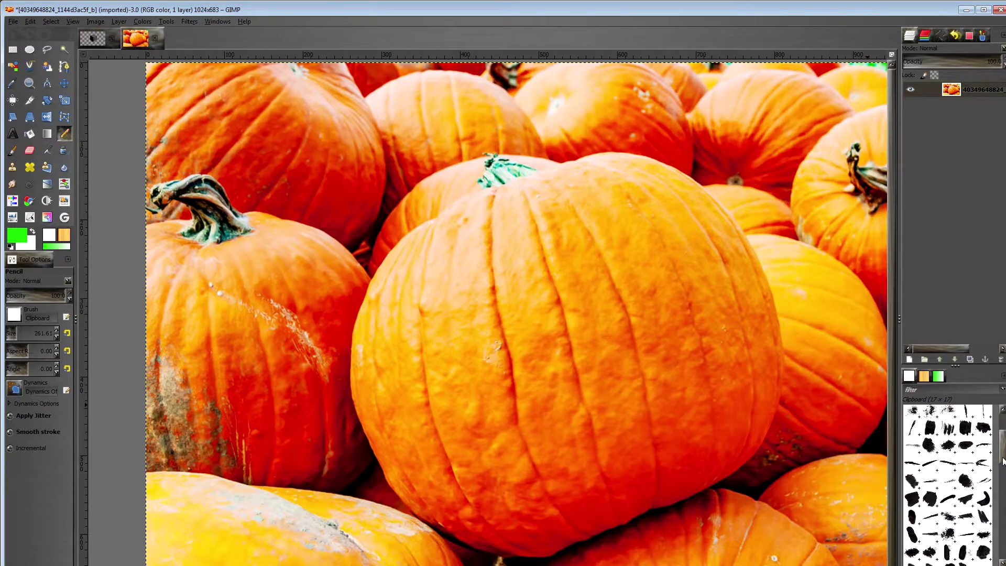
{"action": "scroll", "coordinate": [1001, 449], "scroll_direction": "down", "scroll_amount": 10}
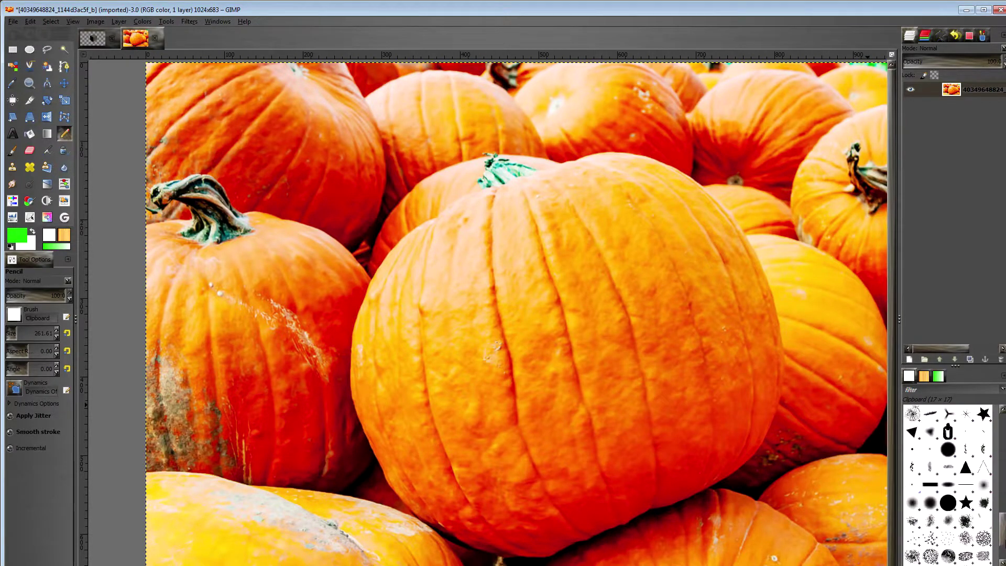
{"action": "left_click", "coordinate": [912, 502]}
{"action": "left_click_drag", "start_coordinate": [16, 333], "coordinate": [9, 333]}
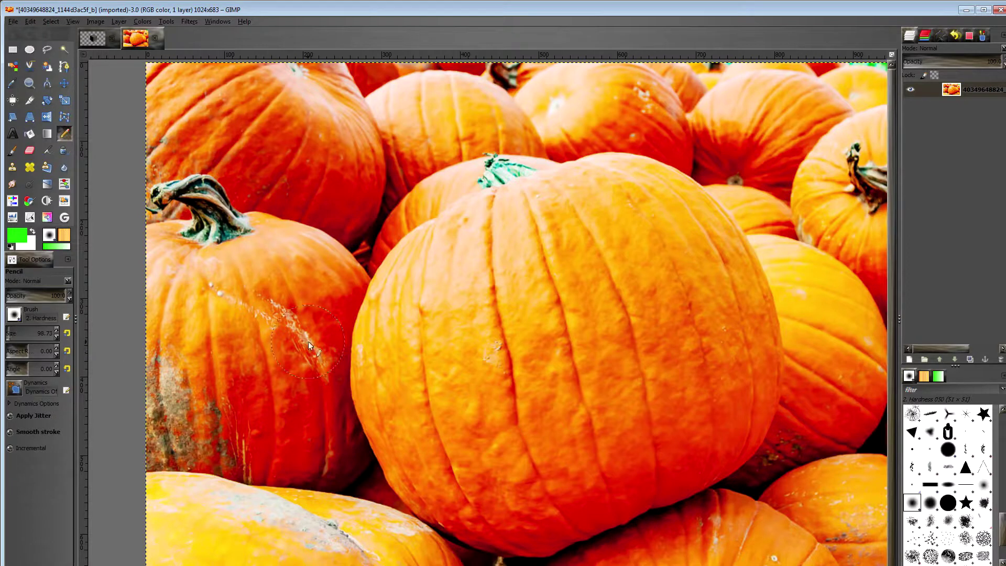
{"action": "scroll", "coordinate": [335, 340], "scroll_direction": "up", "scroll_amount": 1}
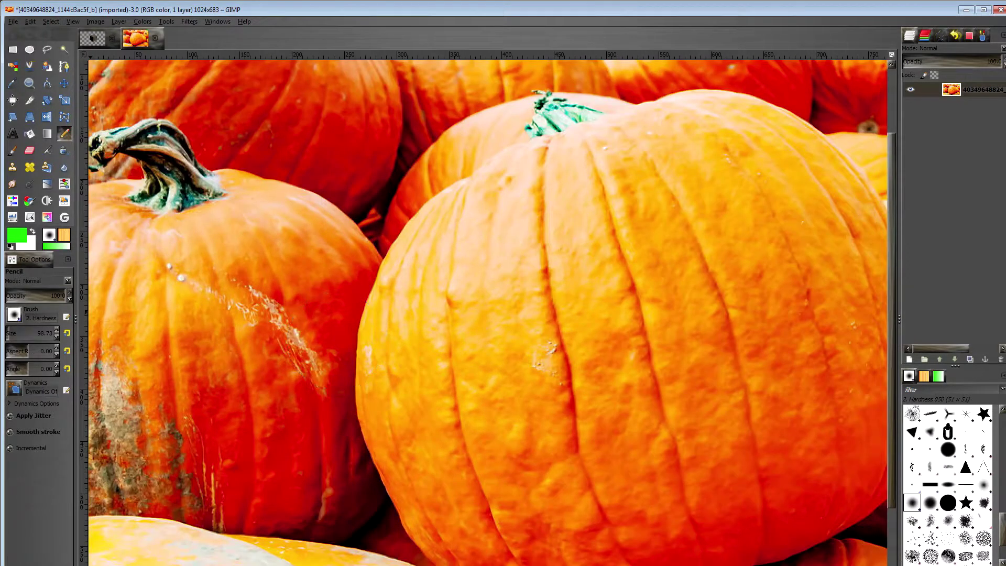
{"action": "left_click", "coordinate": [58, 339]}
{"action": "scroll", "coordinate": [377, 334], "scroll_direction": "up", "scroll_amount": 2}
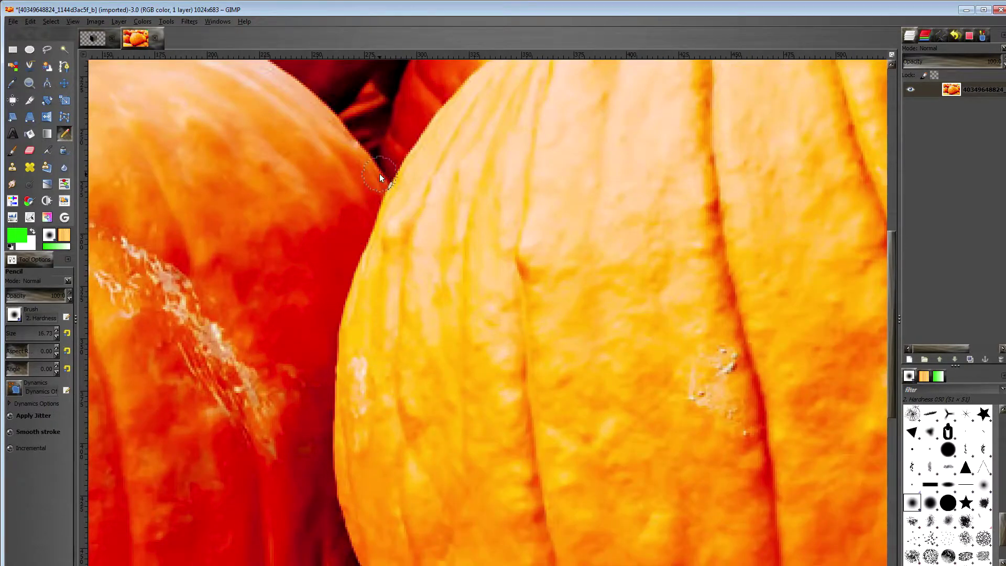
Trace the central pumpkin's left edge in green from its upper-left junction downward, reducing the Pencil size to 12.73.
{"action": "left_click_drag", "start_coordinate": [379, 173], "coordinate": [376, 182]}
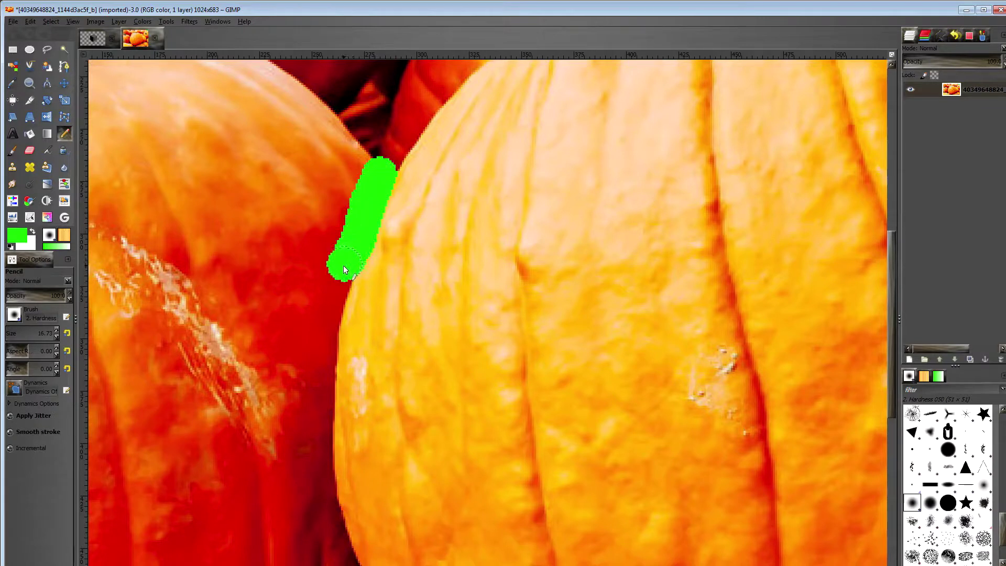
{"action": "key", "text": "bracketleft"}
{"action": "key", "text": "bracketleft"}
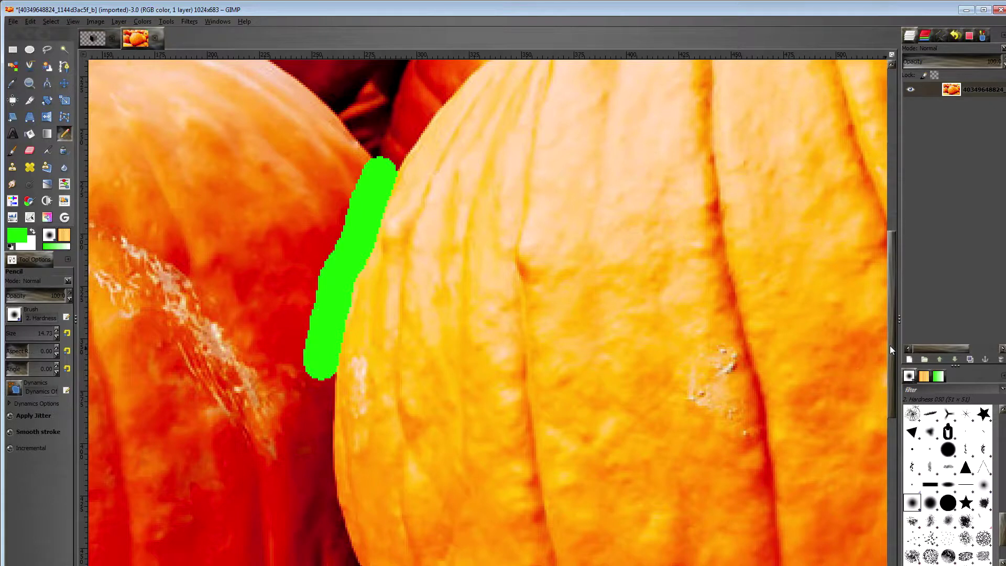
{"action": "scroll", "coordinate": [890, 361], "scroll_direction": "down", "scroll_amount": 5}
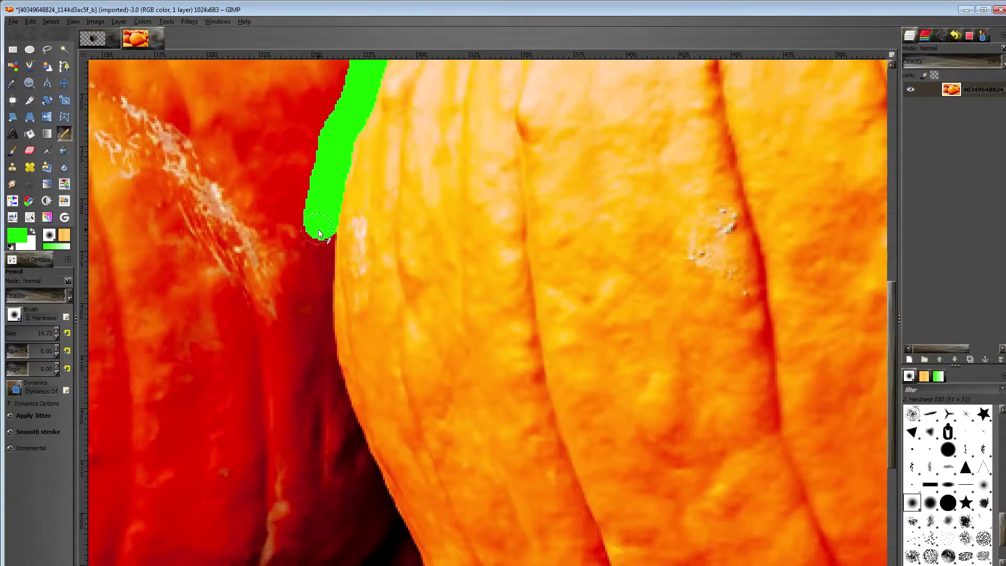
{"action": "mouse_move", "coordinate": [320, 234]}
{"action": "left_mouse_down"}
{"action": "mouse_move", "coordinate": [324, 357]}
{"action": "mouse_move", "coordinate": [311, 360]}
{"action": "mouse_move", "coordinate": [321, 359]}
{"action": "mouse_move", "coordinate": [402, 550]}
{"action": "left_mouse_up"}
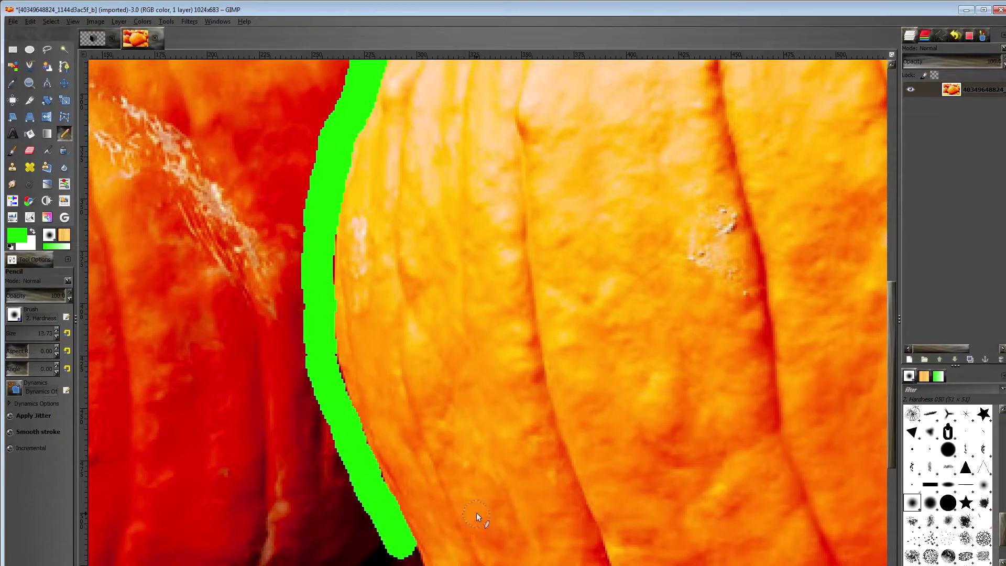
{"action": "left_click_drag", "start_coordinate": [895, 395], "coordinate": [894, 462]}
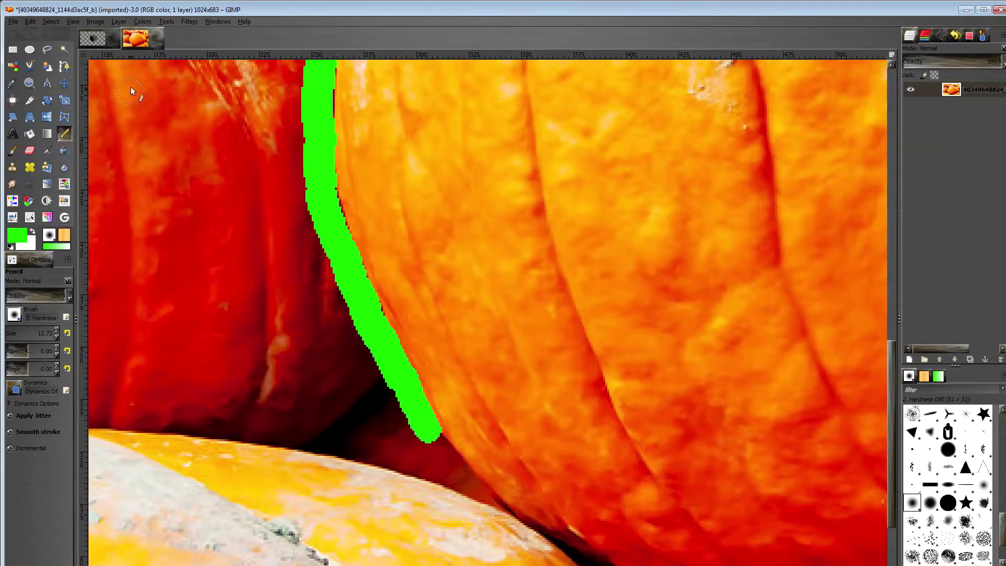
Add an alpha channel to the layer and continue the green outline around the pumpkin's lower-left curve.
{"action": "left_click", "coordinate": [121, 22]}
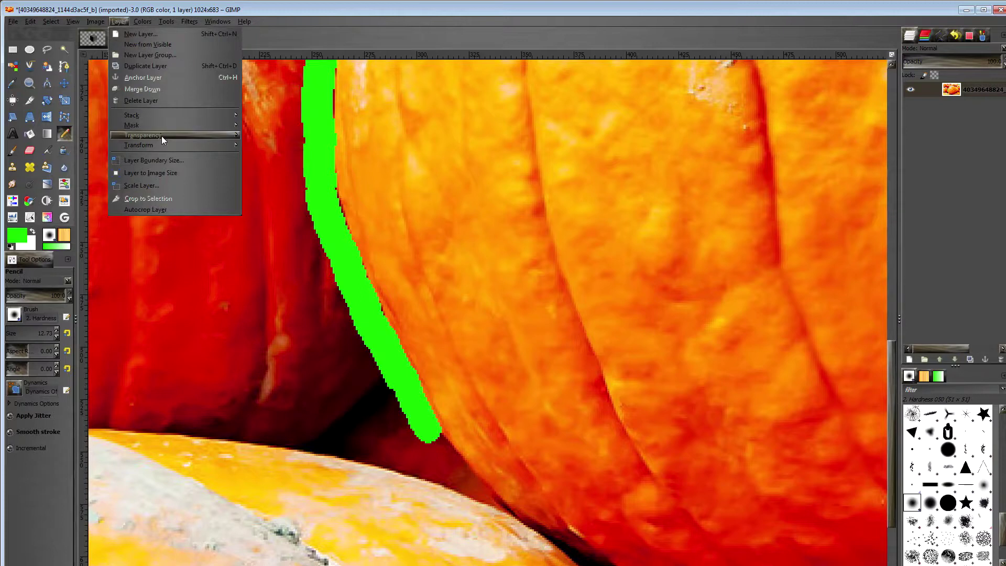
{"action": "left_click", "coordinate": [252, 136]}
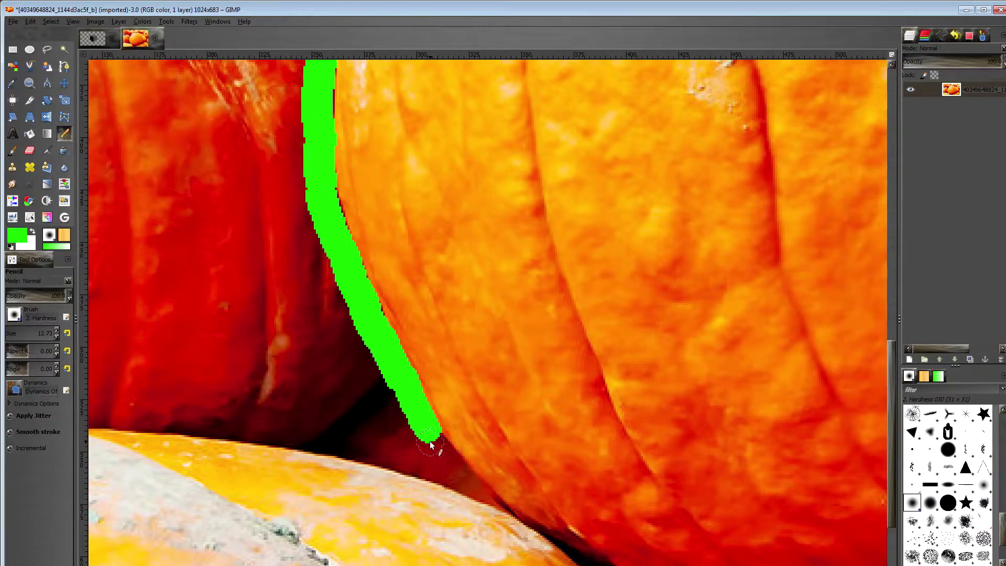
{"action": "left_click_drag", "start_coordinate": [430, 444], "coordinate": [445, 461]}
{"action": "mouse_move", "coordinate": [507, 520]}
{"action": "left_mouse_down"}
{"action": "mouse_move", "coordinate": [564, 554]}
{"action": "mouse_move", "coordinate": [610, 564]}
{"action": "left_mouse_up"}
{"action": "mouse_move", "coordinate": [892, 440]}
{"action": "left_mouse_down"}
{"action": "mouse_move", "coordinate": [894, 481]}
{"action": "mouse_move", "coordinate": [834, 492]}
{"action": "left_mouse_up"}
{"action": "scroll", "coordinate": [451, 481], "scroll_direction": "right", "scroll_amount": 2}
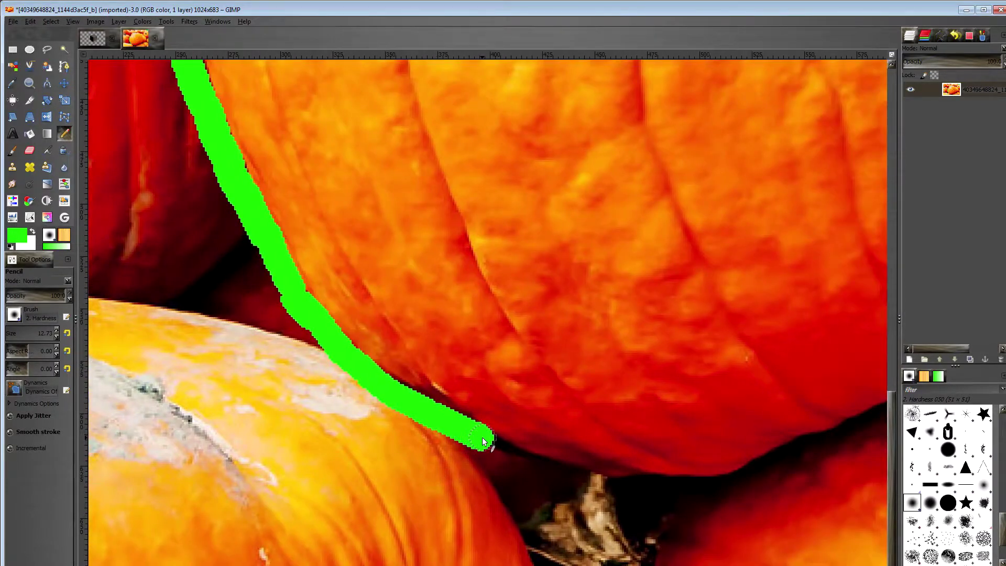
{"action": "left_click_drag", "start_coordinate": [495, 448], "coordinate": [520, 439]}
{"action": "key", "text": "ctrl+z"}
{"action": "left_click_drag", "start_coordinate": [490, 438], "coordinate": [501, 464]}
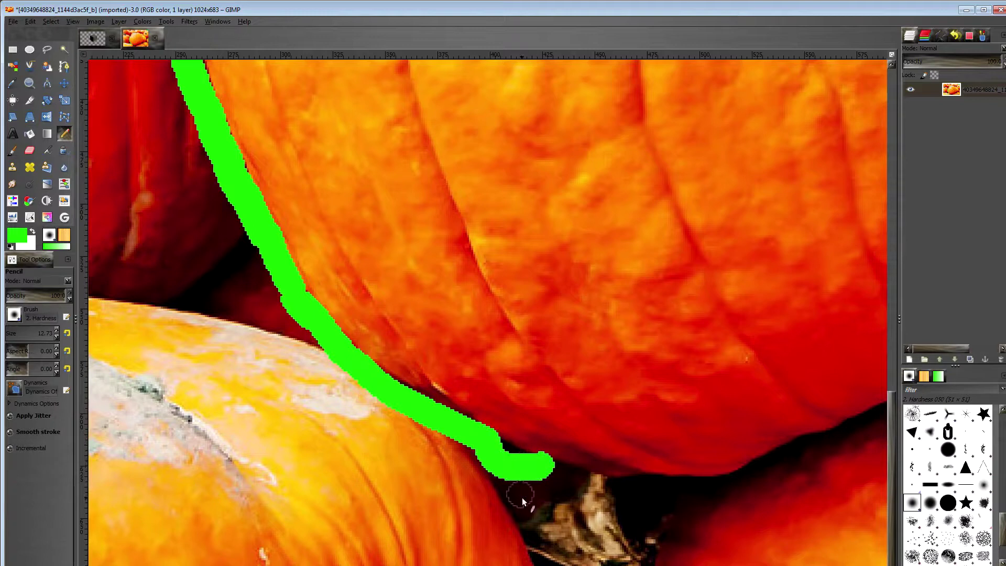
{"action": "key", "text": "ctrl+z"}
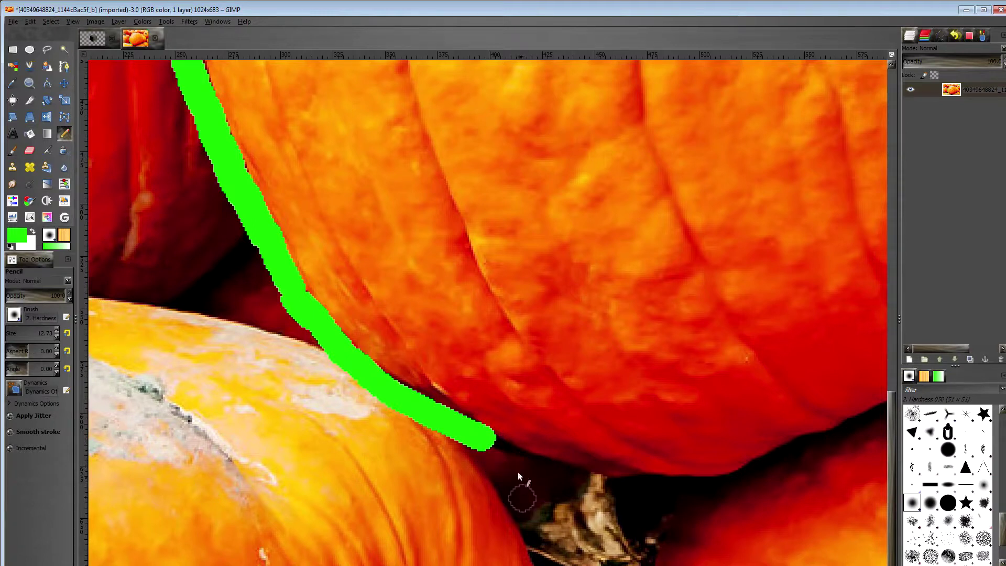
{"action": "mouse_move", "coordinate": [484, 446]}
{"action": "left_mouse_down"}
{"action": "mouse_move", "coordinate": [494, 466]}
{"action": "mouse_move", "coordinate": [549, 464]}
{"action": "left_mouse_up"}
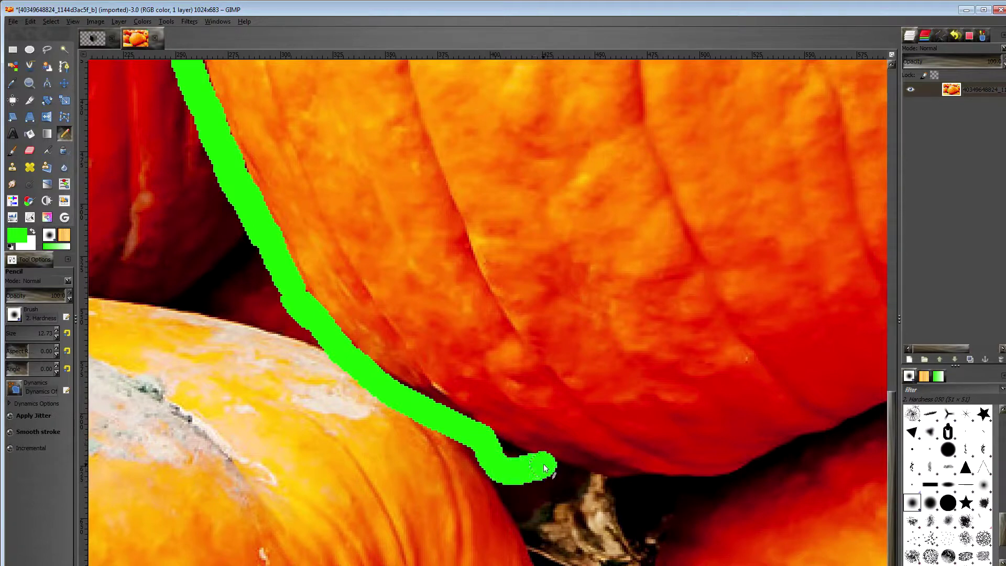
{"action": "key", "text": "ctrl+z"}
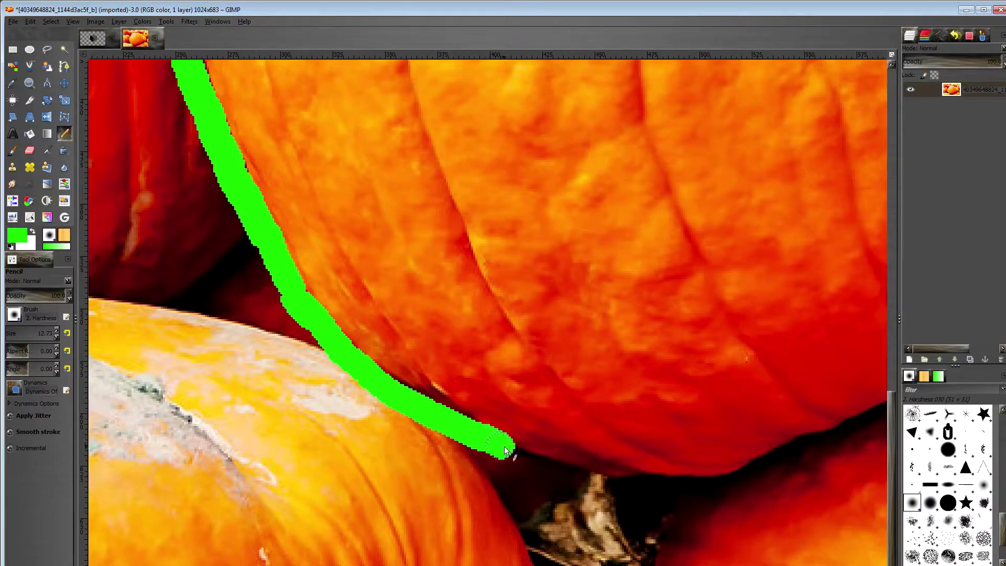
{"action": "left_click_drag", "start_coordinate": [521, 456], "coordinate": [525, 462]}
{"action": "left_click_drag", "start_coordinate": [541, 481], "coordinate": [574, 476]}
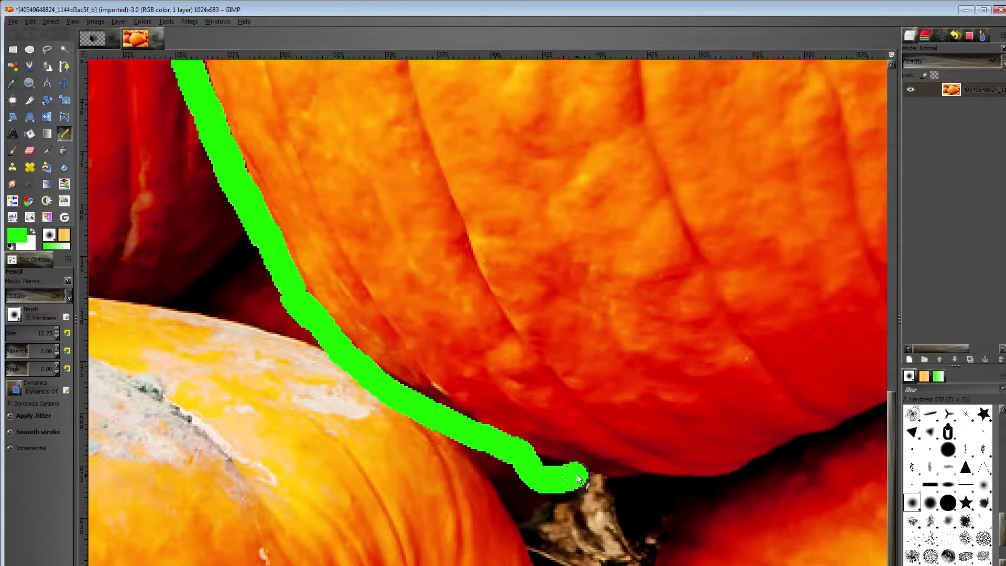
{"action": "key", "text": "ctrl+z"}
Draw the green Pencil outline along the pumpkin's bottom edge, past the lowest point and up toward its lower-right side.
{"action": "mouse_move", "coordinate": [495, 445]}
{"action": "left_mouse_down"}
{"action": "mouse_move", "coordinate": [547, 469]}
{"action": "mouse_move", "coordinate": [731, 482]}
{"action": "mouse_move", "coordinate": [842, 422]}
{"action": "left_mouse_up"}
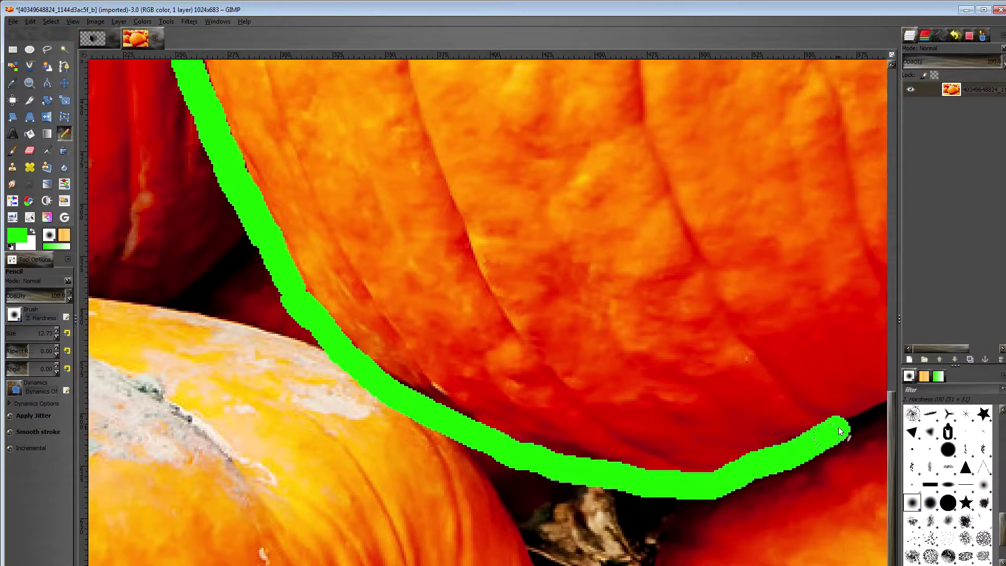
{"action": "scroll", "coordinate": [654, 542], "scroll_direction": "right", "scroll_amount": 5}
{"action": "scroll", "coordinate": [586, 445], "scroll_direction": "right", "scroll_amount": 2}
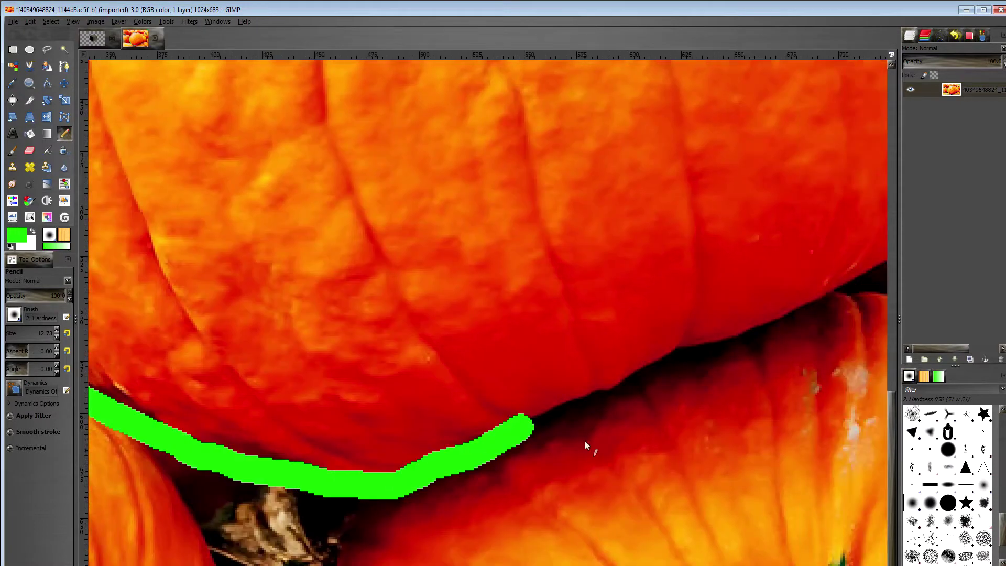
{"action": "left_click_drag", "start_coordinate": [526, 424], "coordinate": [678, 368]}
Try a Paintbrush stroke along the lower-right edge, inspect its soft border up close, undo it and return to the Pencil tool.
{"action": "left_click", "coordinate": [12, 150]}
{"action": "mouse_move", "coordinate": [694, 351]}
{"action": "left_mouse_down"}
{"action": "mouse_move", "coordinate": [743, 345]}
{"action": "mouse_move", "coordinate": [801, 313]}
{"action": "left_mouse_up"}
{"action": "scroll", "coordinate": [721, 343], "scroll_direction": "up", "scroll_amount": 1, "text": "ctrl"}
{"action": "scroll", "coordinate": [721, 343], "scroll_direction": "up", "scroll_amount": 3, "text": "ctrl"}
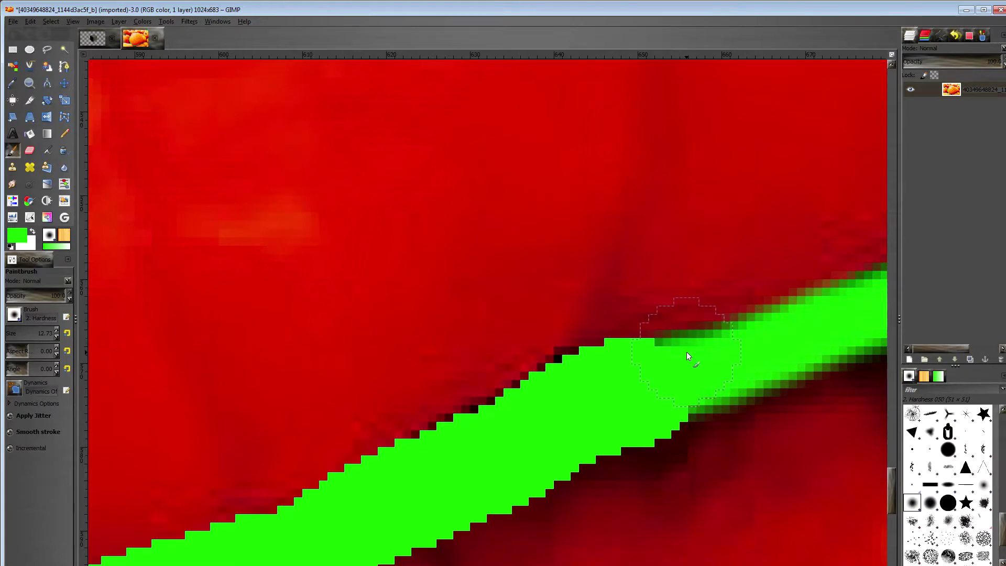
{"action": "scroll", "coordinate": [704, 335], "scroll_direction": "down", "scroll_amount": 1, "text": "ctrl"}
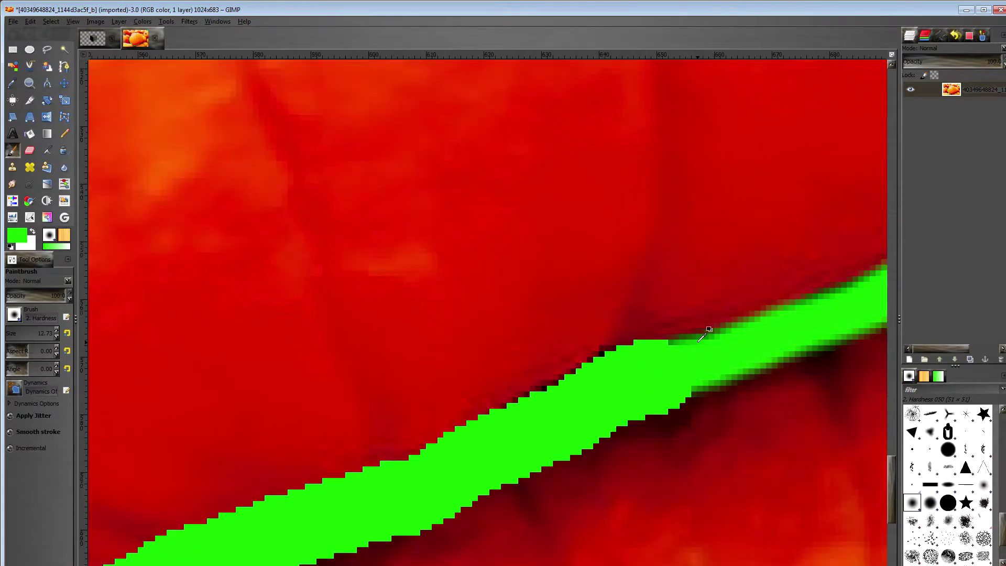
{"action": "scroll", "coordinate": [701, 338], "scroll_direction": "down", "scroll_amount": 1, "text": "ctrl"}
{"action": "scroll", "coordinate": [605, 418], "scroll_direction": "right", "scroll_amount": 3}
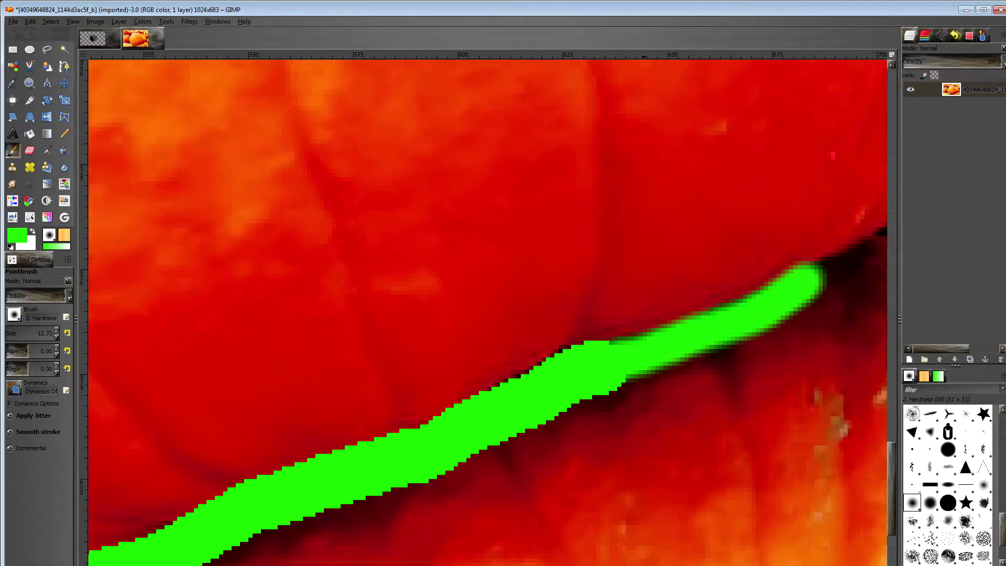
{"action": "key", "text": "ctrl+z"}
{"action": "left_click", "coordinate": [64, 134]}
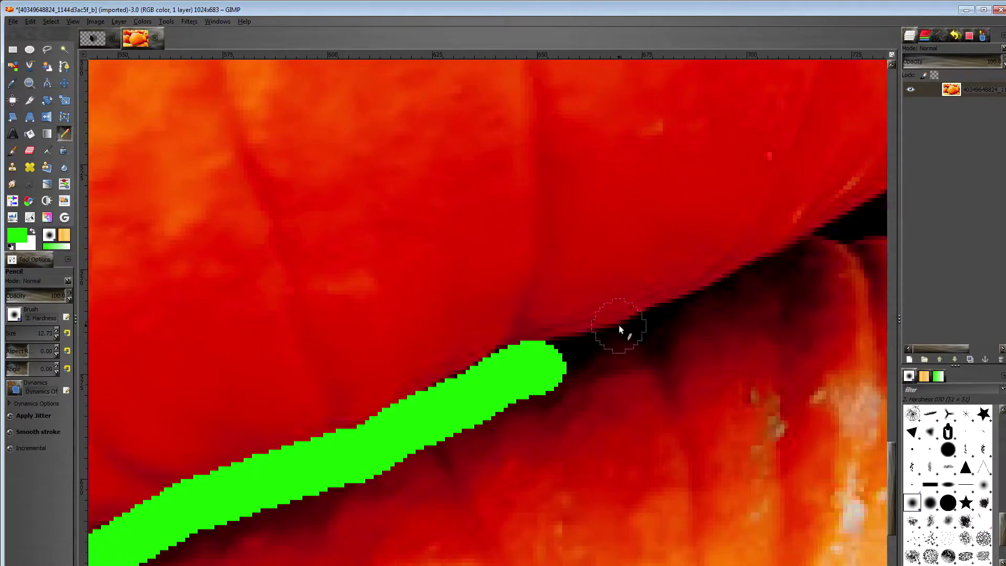
Continue the green Pencil outline around the pumpkin's lower-right curve and up its right side.
{"action": "left_click_drag", "start_coordinate": [636, 343], "coordinate": [869, 222]}
{"action": "scroll", "coordinate": [728, 510], "scroll_direction": "right", "scroll_amount": 8}
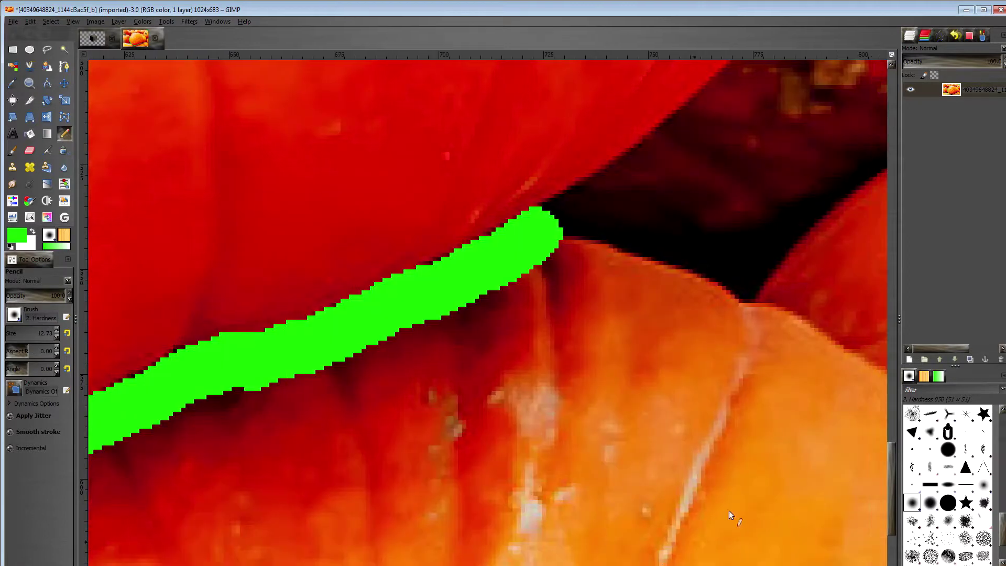
{"action": "scroll", "coordinate": [891, 455], "scroll_direction": "up", "scroll_amount": 6}
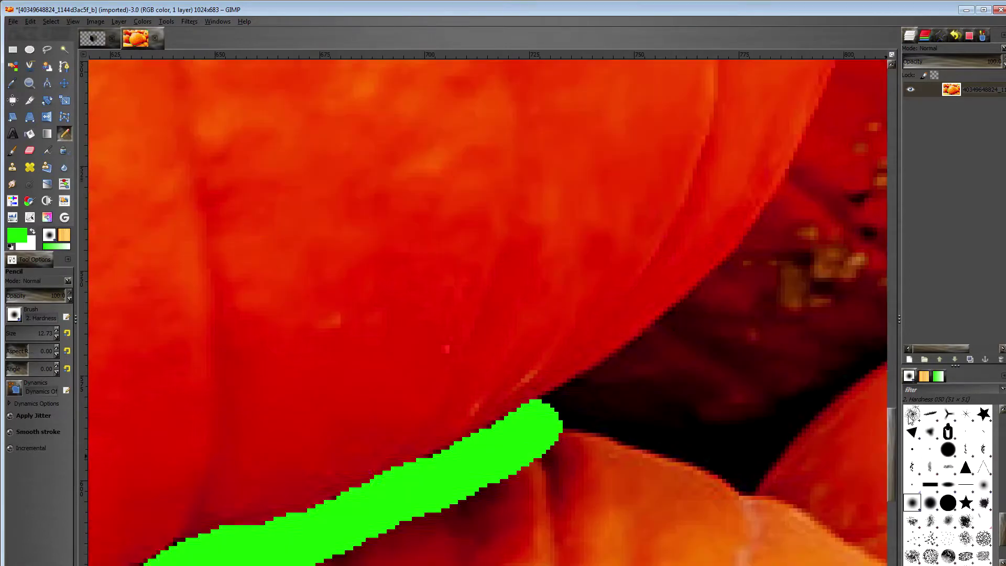
{"action": "mouse_move", "coordinate": [543, 470]}
{"action": "left_mouse_down"}
{"action": "mouse_move", "coordinate": [656, 405]}
{"action": "mouse_move", "coordinate": [769, 288]}
{"action": "mouse_move", "coordinate": [828, 194]}
{"action": "mouse_move", "coordinate": [864, 101]}
{"action": "left_mouse_up"}
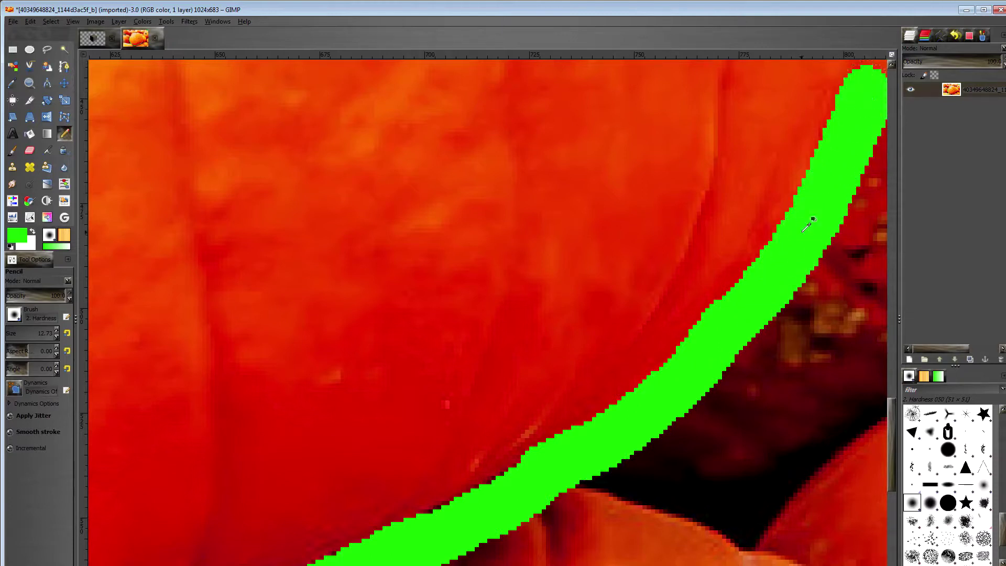
{"action": "scroll", "coordinate": [813, 248], "scroll_direction": "down", "scroll_amount": 2}
{"action": "left_click_drag", "start_coordinate": [888, 414], "coordinate": [897, 310]}
{"action": "mouse_move", "coordinate": [844, 410]}
{"action": "left_mouse_down"}
{"action": "mouse_move", "coordinate": [870, 265]}
{"action": "mouse_move", "coordinate": [860, 186]}
{"action": "left_mouse_up"}
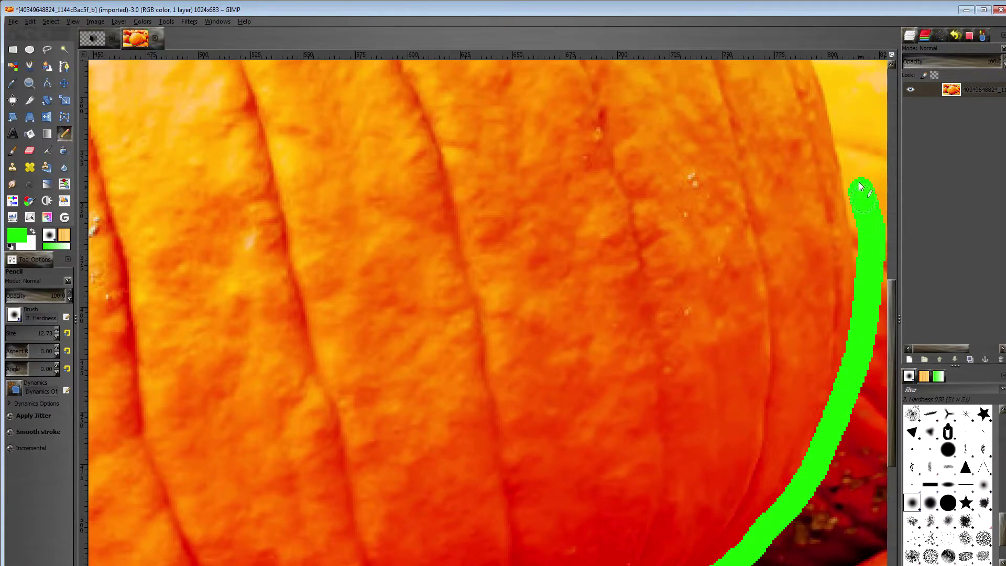
Outline the pumpkin's upper-right shoulder and top edge in green, joining the right-side line and reaching toward the stem.
{"action": "left_click_drag", "start_coordinate": [890, 289], "coordinate": [918, 188]}
{"action": "left_click", "coordinate": [721, 234]}
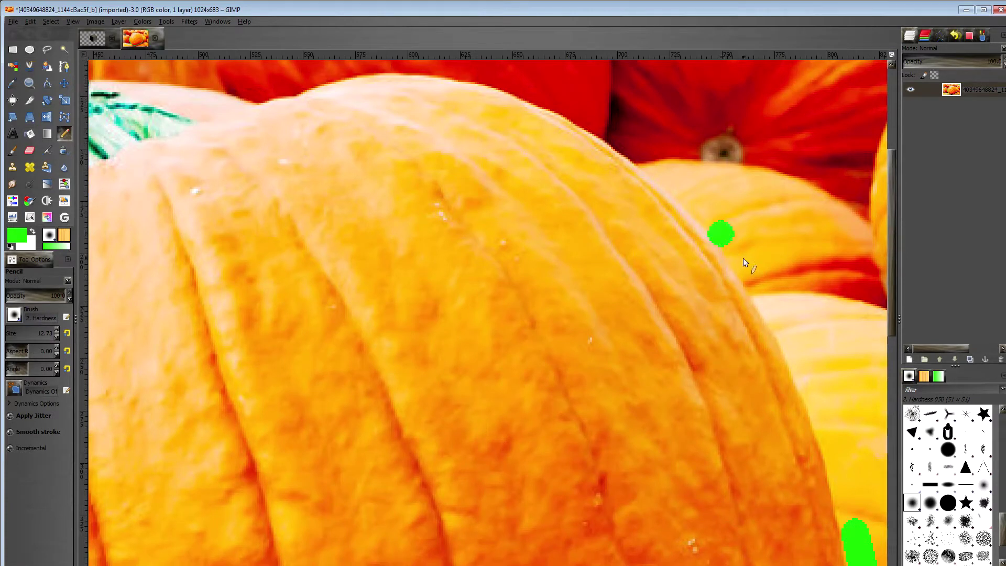
{"action": "mouse_move", "coordinate": [757, 289]}
{"action": "left_mouse_down"}
{"action": "mouse_move", "coordinate": [816, 404]}
{"action": "mouse_move", "coordinate": [849, 525]}
{"action": "left_mouse_up"}
{"action": "mouse_move", "coordinate": [718, 225]}
{"action": "left_mouse_down"}
{"action": "mouse_move", "coordinate": [635, 142]}
{"action": "mouse_move", "coordinate": [667, 176]}
{"action": "mouse_move", "coordinate": [513, 89]}
{"action": "mouse_move", "coordinate": [405, 68]}
{"action": "mouse_move", "coordinate": [262, 98]}
{"action": "left_mouse_up"}
Outline the stem and the upper-left shoulder in green, closing the outline where it began on the left edge.
{"action": "scroll", "coordinate": [482, 152], "scroll_direction": "left", "scroll_amount": 5}
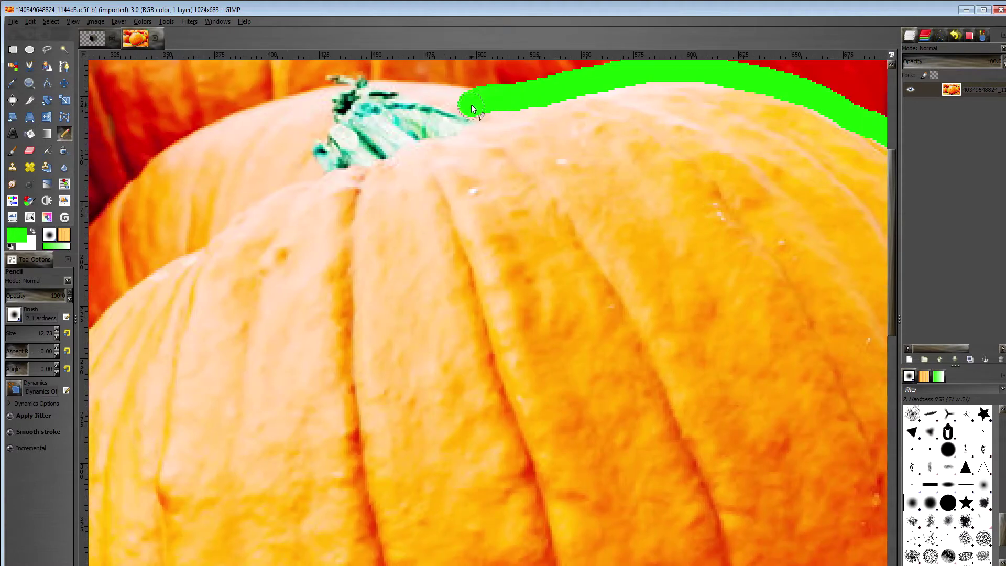
{"action": "mouse_move", "coordinate": [365, 66]}
{"action": "left_mouse_down"}
{"action": "mouse_move", "coordinate": [330, 69]}
{"action": "mouse_move", "coordinate": [310, 88]}
{"action": "mouse_move", "coordinate": [321, 114]}
{"action": "mouse_move", "coordinate": [294, 174]}
{"action": "mouse_move", "coordinate": [281, 178]}
{"action": "mouse_move", "coordinate": [303, 180]}
{"action": "left_mouse_up"}
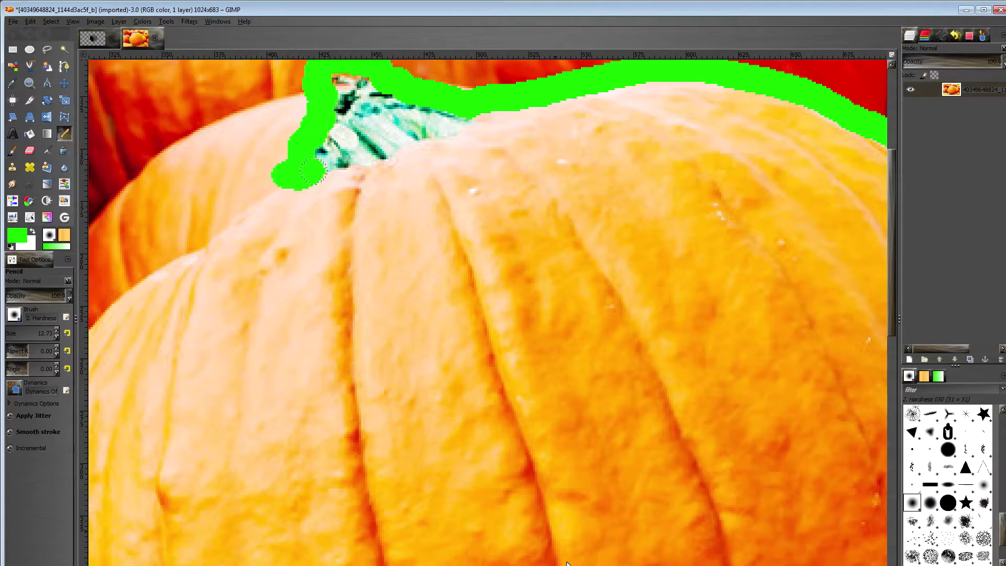
{"action": "scroll", "coordinate": [492, 256], "scroll_direction": "left", "scroll_amount": 5}
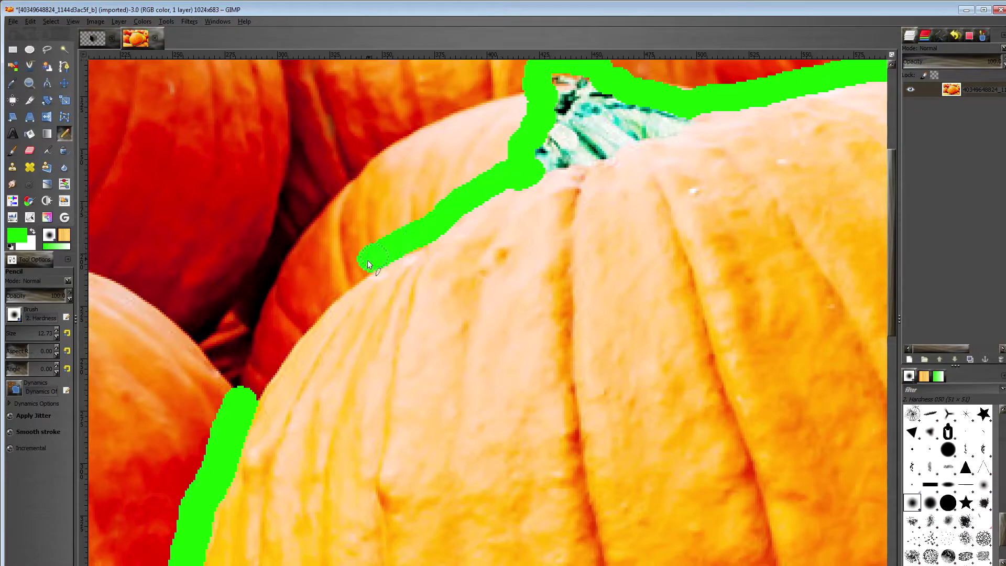
{"action": "left_click_drag", "start_coordinate": [372, 257], "coordinate": [315, 301]}
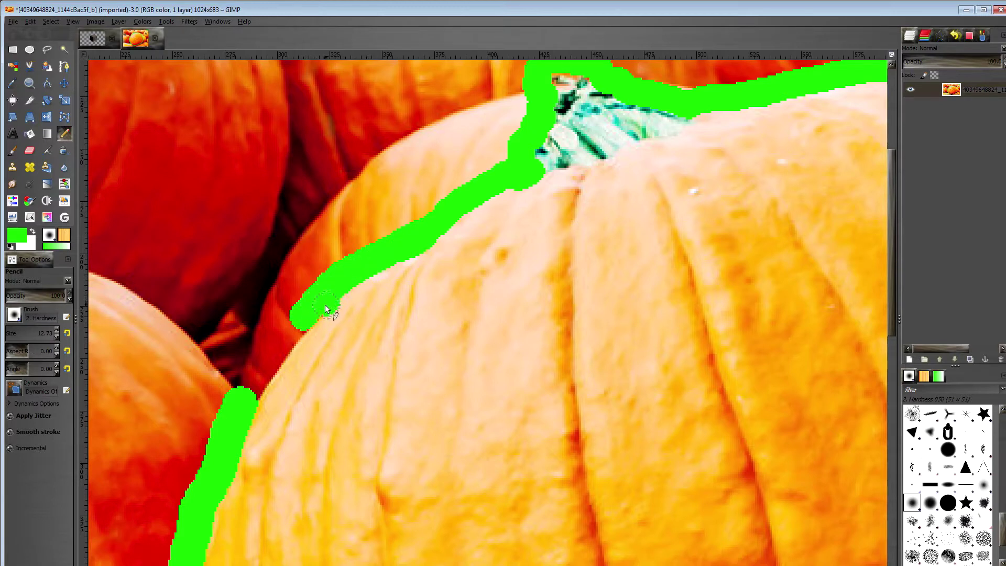
{"action": "key", "text": "ctrl+z"}
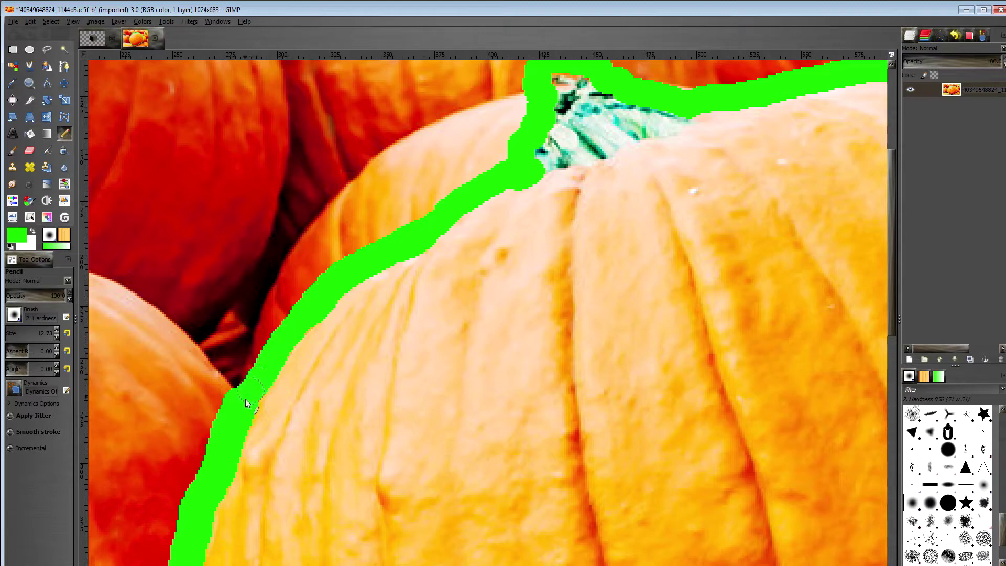
Enlarge the Pencil brush and paint the outer background green, then continue beside the pumpkin's left and lower edges at size 142.16.
{"action": "scroll", "coordinate": [466, 306], "scroll_direction": "down", "scroll_amount": 5}
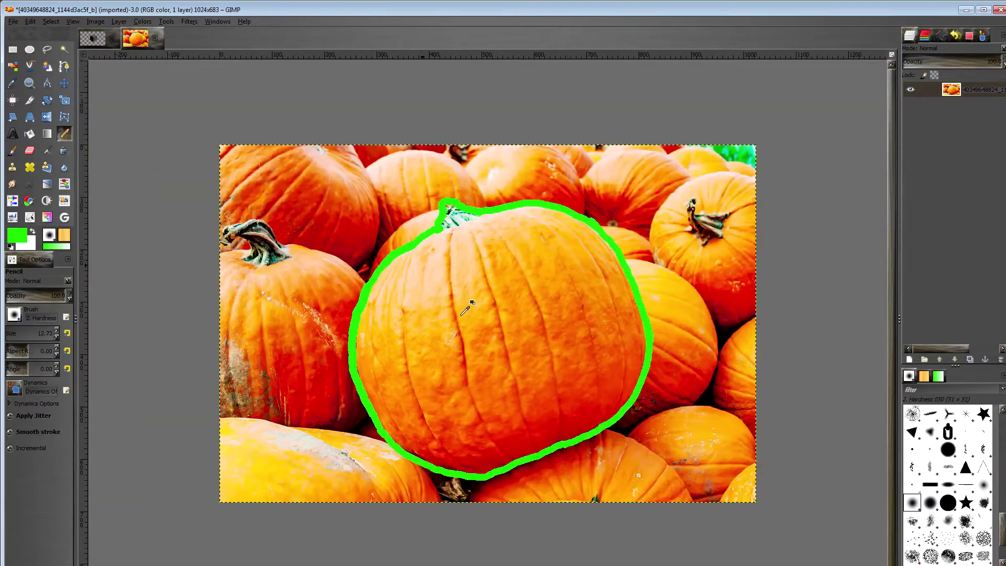
{"action": "left_click_drag", "start_coordinate": [11, 333], "coordinate": [25, 333]}
{"action": "mouse_move", "coordinate": [288, 172]}
{"action": "left_mouse_down"}
{"action": "mouse_move", "coordinate": [231, 190]}
{"action": "mouse_move", "coordinate": [228, 473]}
{"action": "mouse_move", "coordinate": [461, 539]}
{"action": "mouse_move", "coordinate": [774, 526]}
{"action": "mouse_move", "coordinate": [799, 246]}
{"action": "mouse_move", "coordinate": [649, 95]}
{"action": "mouse_move", "coordinate": [407, 68]}
{"action": "mouse_move", "coordinate": [256, 207]}
{"action": "mouse_move", "coordinate": [207, 455]}
{"action": "left_mouse_up"}
{"action": "left_click_drag", "start_coordinate": [13, 334], "coordinate": [11, 334]}
{"action": "mouse_move", "coordinate": [322, 283]}
{"action": "left_mouse_down"}
{"action": "mouse_move", "coordinate": [313, 332]}
{"action": "mouse_move", "coordinate": [318, 391]}
{"action": "mouse_move", "coordinate": [367, 496]}
{"action": "mouse_move", "coordinate": [431, 516]}
{"action": "mouse_move", "coordinate": [547, 526]}
{"action": "mouse_move", "coordinate": [589, 509]}
{"action": "mouse_move", "coordinate": [577, 518]}
{"action": "mouse_move", "coordinate": [591, 498]}
{"action": "mouse_move", "coordinate": [560, 486]}
{"action": "mouse_move", "coordinate": [457, 512]}
{"action": "left_mouse_up"}
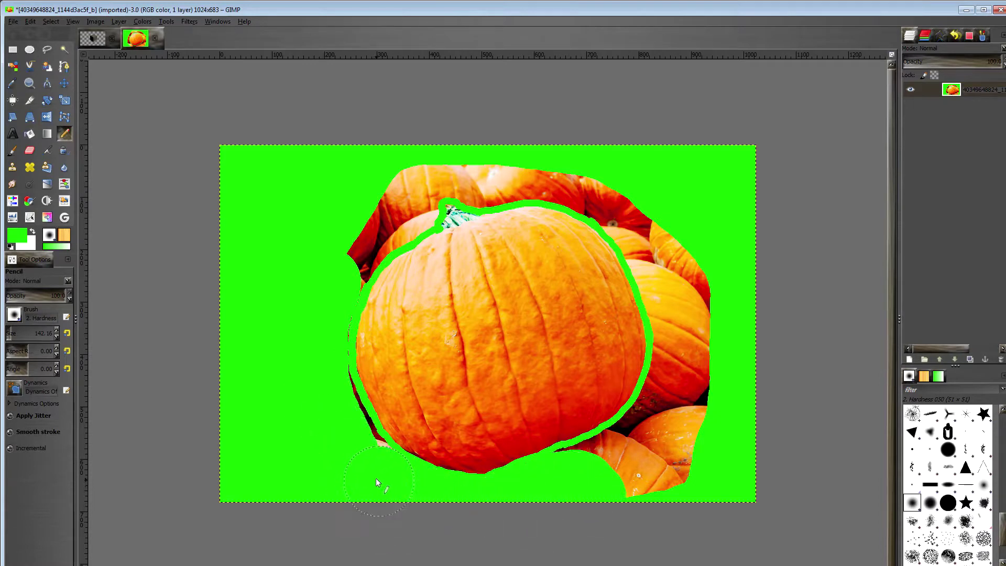
Paint the remaining background pumpkins green on every side, up to the central pumpkin's outline.
{"action": "left_click_drag", "start_coordinate": [347, 438], "coordinate": [321, 351]}
{"action": "mouse_move", "coordinate": [325, 303]}
{"action": "left_mouse_down"}
{"action": "mouse_move", "coordinate": [385, 176]}
{"action": "mouse_move", "coordinate": [388, 207]}
{"action": "left_mouse_up"}
{"action": "mouse_move", "coordinate": [347, 258]}
{"action": "left_mouse_down"}
{"action": "mouse_move", "coordinate": [404, 213]}
{"action": "mouse_move", "coordinate": [409, 184]}
{"action": "mouse_move", "coordinate": [452, 163]}
{"action": "mouse_move", "coordinate": [496, 172]}
{"action": "mouse_move", "coordinate": [486, 178]}
{"action": "mouse_move", "coordinate": [469, 171]}
{"action": "mouse_move", "coordinate": [525, 159]}
{"action": "mouse_move", "coordinate": [535, 166]}
{"action": "mouse_move", "coordinate": [527, 171]}
{"action": "mouse_move", "coordinate": [588, 173]}
{"action": "mouse_move", "coordinate": [686, 237]}
{"action": "mouse_move", "coordinate": [727, 368]}
{"action": "mouse_move", "coordinate": [710, 459]}
{"action": "mouse_move", "coordinate": [633, 493]}
{"action": "mouse_move", "coordinate": [570, 476]}
{"action": "mouse_move", "coordinate": [681, 430]}
{"action": "mouse_move", "coordinate": [698, 368]}
{"action": "mouse_move", "coordinate": [696, 318]}
{"action": "mouse_move", "coordinate": [679, 252]}
{"action": "mouse_move", "coordinate": [642, 211]}
{"action": "mouse_move", "coordinate": [575, 175]}
{"action": "left_mouse_up"}
{"action": "mouse_move", "coordinate": [622, 208]}
{"action": "left_mouse_down"}
{"action": "mouse_move", "coordinate": [660, 238]}
{"action": "mouse_move", "coordinate": [671, 266]}
{"action": "mouse_move", "coordinate": [646, 231]}
{"action": "mouse_move", "coordinate": [691, 342]}
{"action": "mouse_move", "coordinate": [675, 422]}
{"action": "mouse_move", "coordinate": [639, 447]}
{"action": "left_mouse_up"}
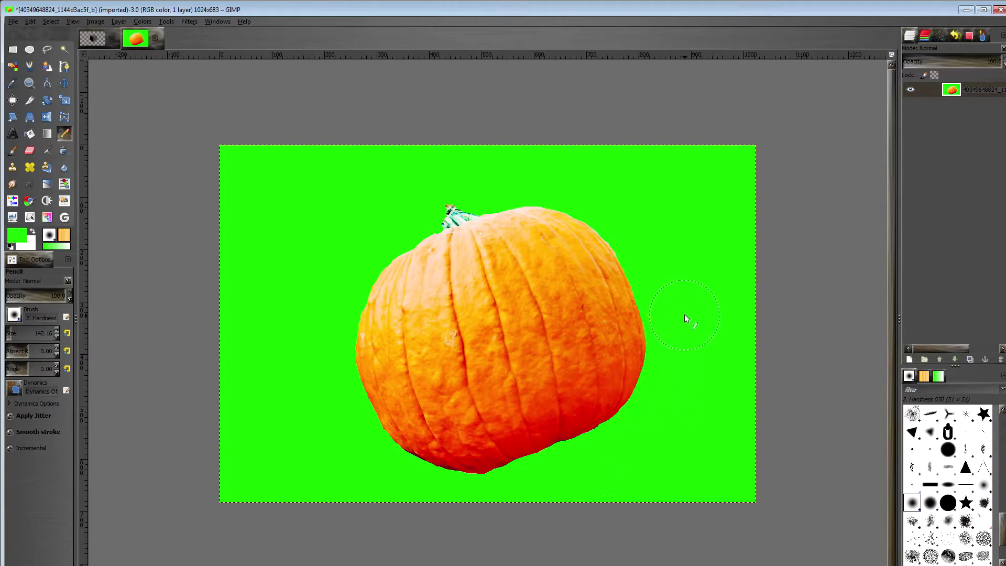
Select the green background around the pumpkin with Fuzzy Select, delete it and clear the selection.
{"action": "key", "text": "u"}
{"action": "left_click", "coordinate": [274, 254]}
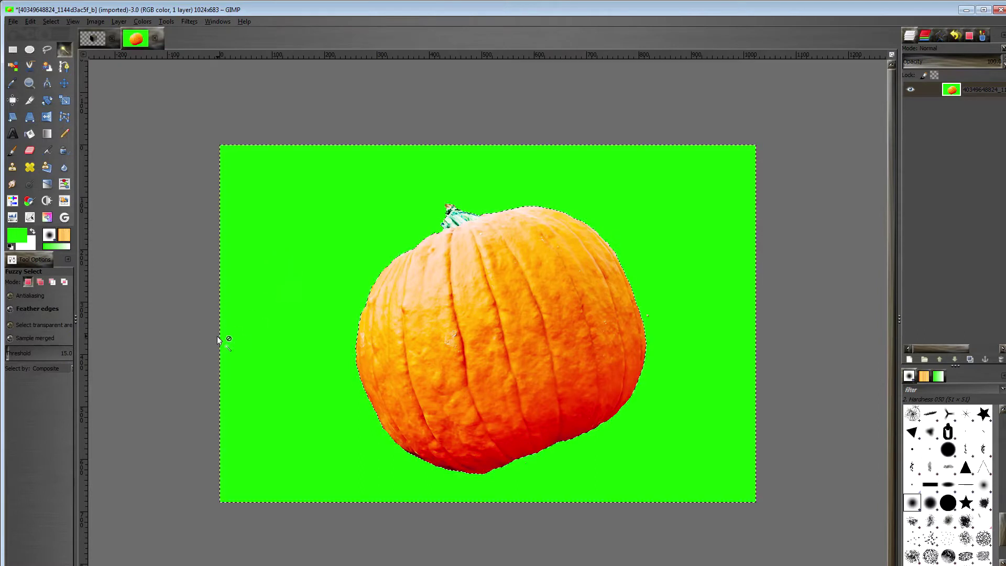
{"action": "key", "text": "Delete"}
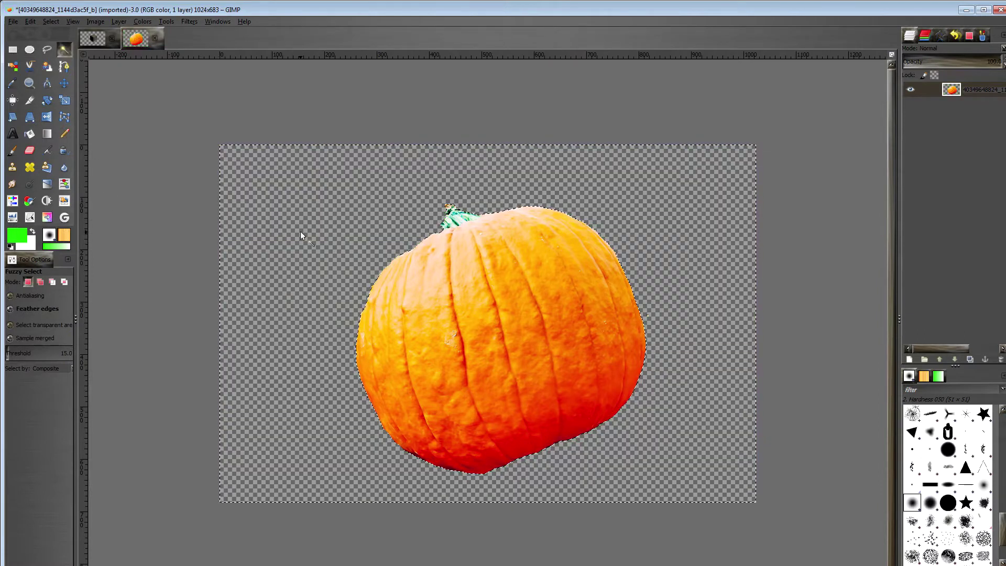
{"action": "left_click", "coordinate": [53, 22]}
{"action": "left_click", "coordinate": [57, 47]}
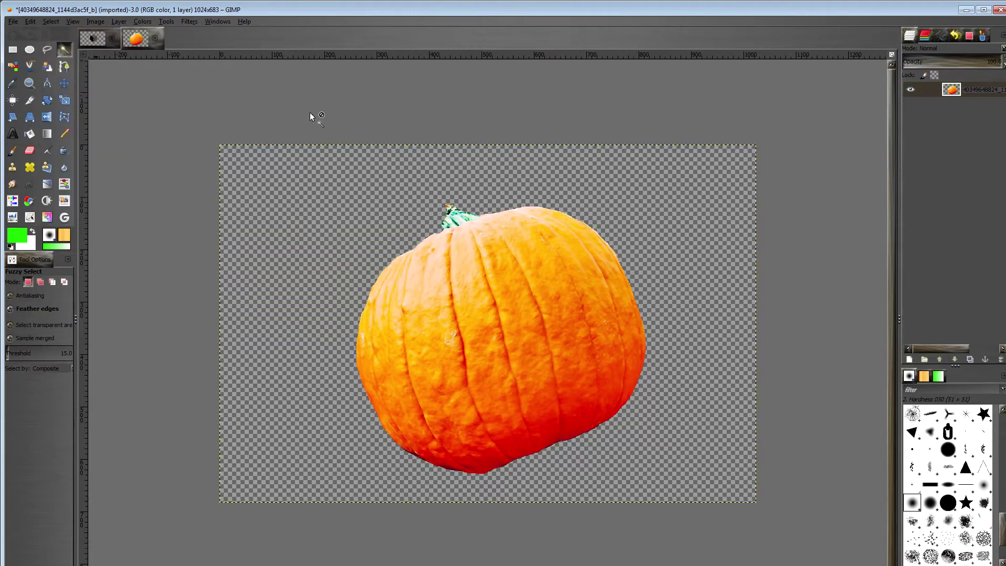
Copy the entire isolated pumpkin image and paste it into the cube image.
{"action": "key", "text": "minus"}
{"action": "scroll", "coordinate": [311, 114], "scroll_direction": "down", "scroll_amount": 1, "text": "ctrl"}
{"action": "scroll", "coordinate": [375, 233], "scroll_direction": "up", "scroll_amount": 2, "text": "ctrl"}
{"action": "scroll", "coordinate": [369, 229], "scroll_direction": "down", "scroll_amount": 1, "text": "ctrl"}
{"action": "key", "text": "ctrl+a"}
{"action": "left_click", "coordinate": [93, 38]}
{"action": "key", "text": "ctrl+v"}
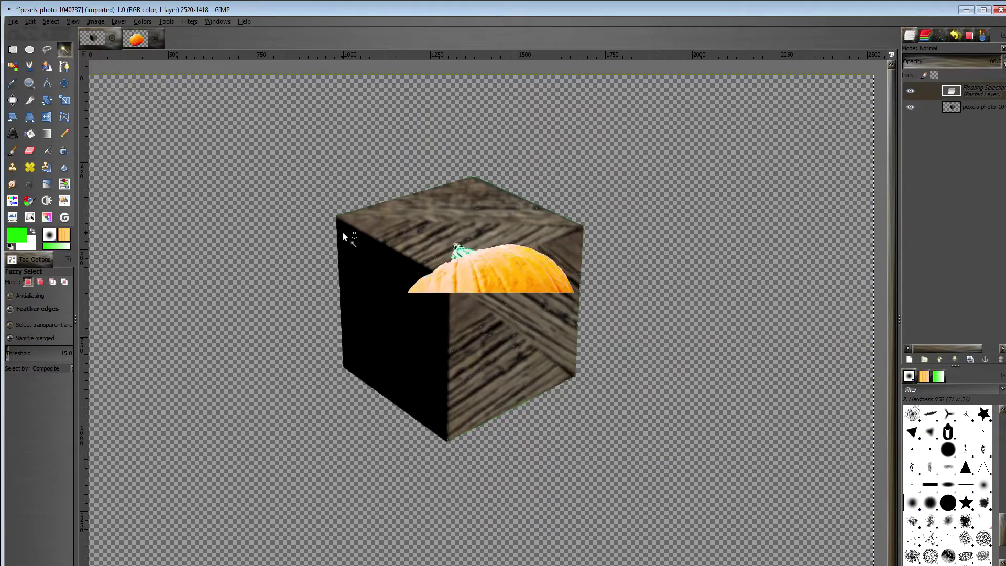
Move the pasted pumpkin off the cube's front to the area beside the cube's left side.
{"action": "key", "text": "m"}
{"action": "mouse_move", "coordinate": [422, 313]}
{"action": "left_mouse_down"}
{"action": "mouse_move", "coordinate": [284, 252]}
{"action": "mouse_move", "coordinate": [206, 351]}
{"action": "mouse_move", "coordinate": [745, 307]}
{"action": "mouse_move", "coordinate": [542, 251]}
{"action": "mouse_move", "coordinate": [338, 304]}
{"action": "left_mouse_up"}
{"action": "key", "text": "minus"}
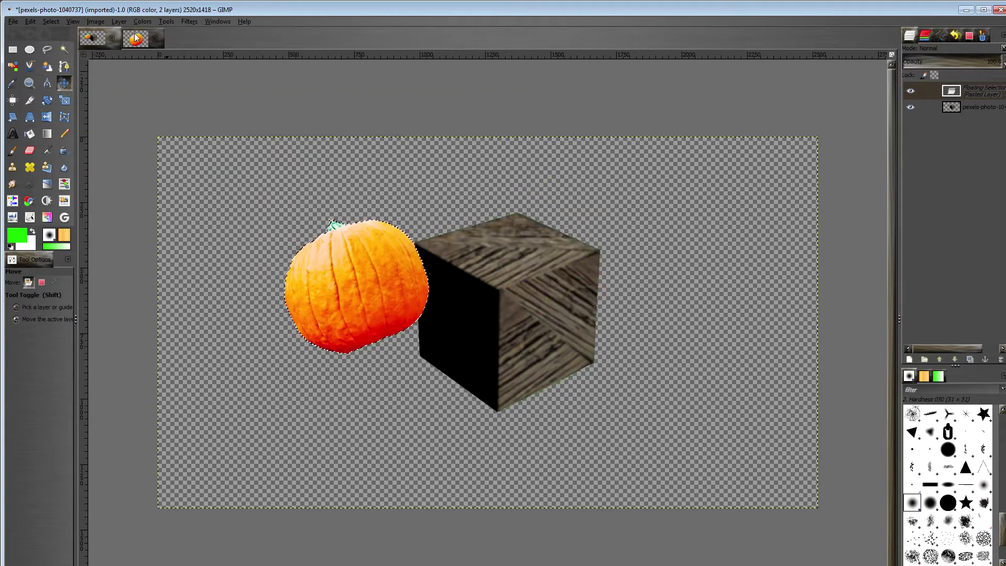
Convert the floating pumpkin selection to a new layer and move the pumpkin in front of the cube's centre.
{"action": "left_click", "coordinate": [51, 22]}
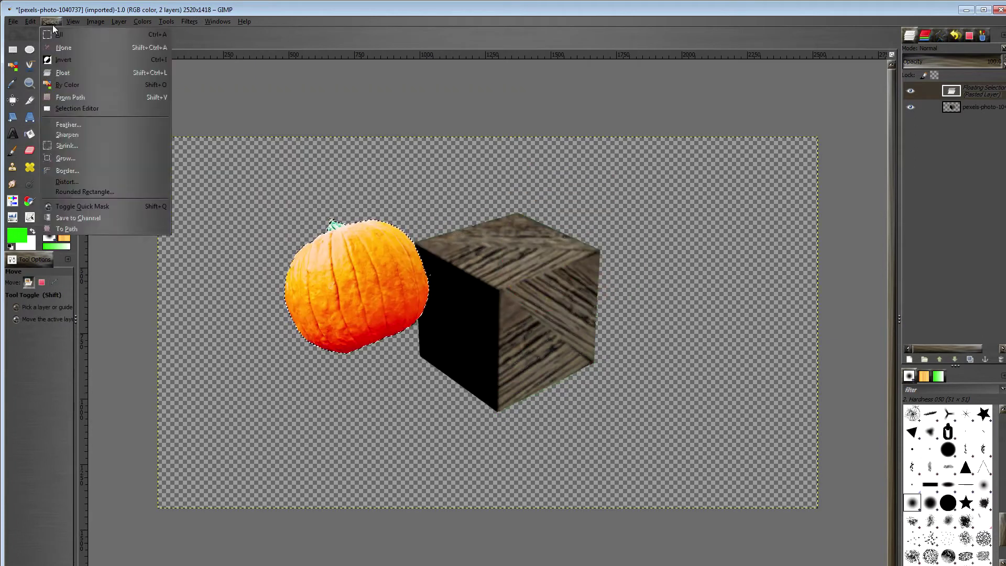
{"action": "left_click", "coordinate": [13, 436]}
{"action": "right_click", "coordinate": [960, 90]}
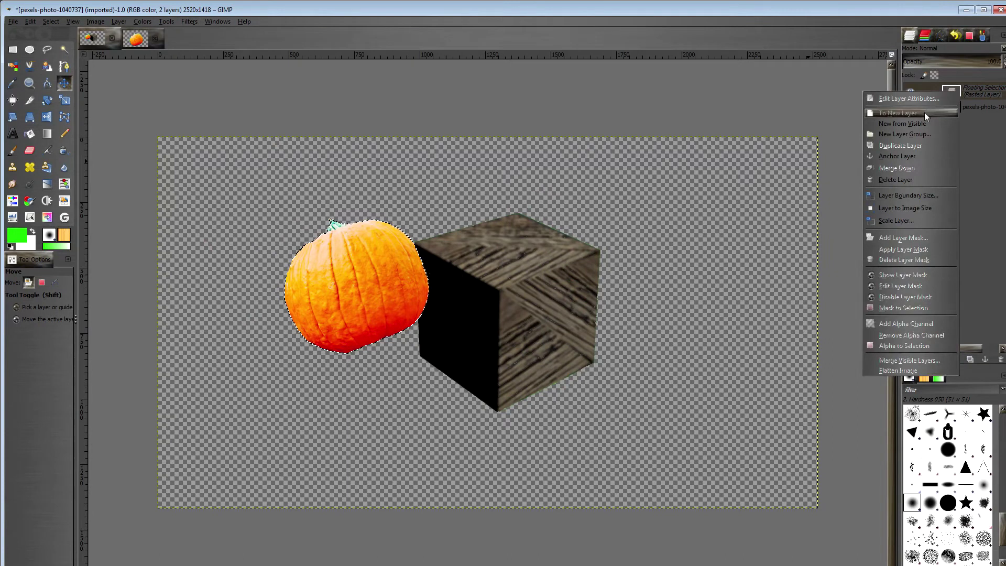
{"action": "left_click", "coordinate": [924, 112]}
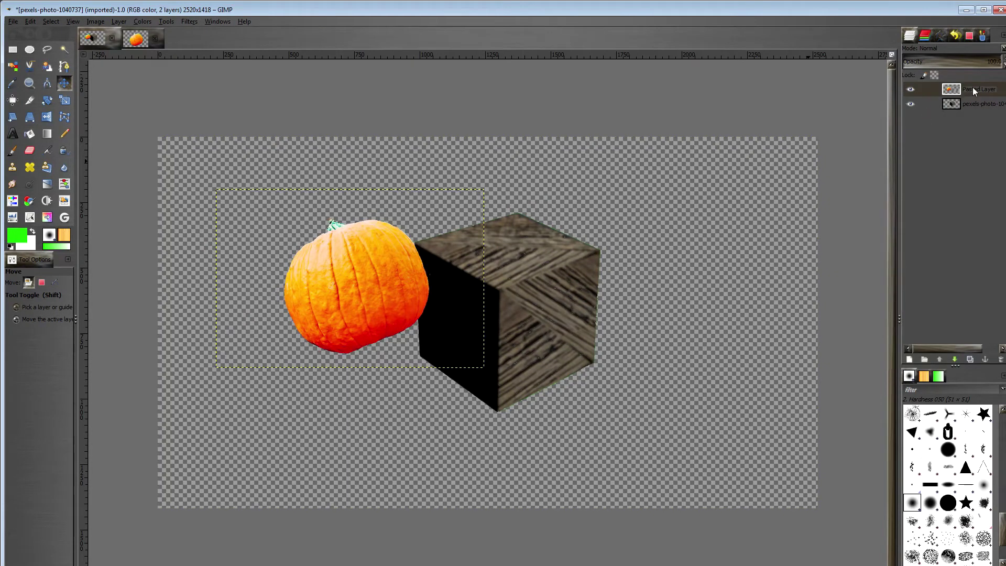
{"action": "left_click_drag", "start_coordinate": [376, 299], "coordinate": [528, 309]}
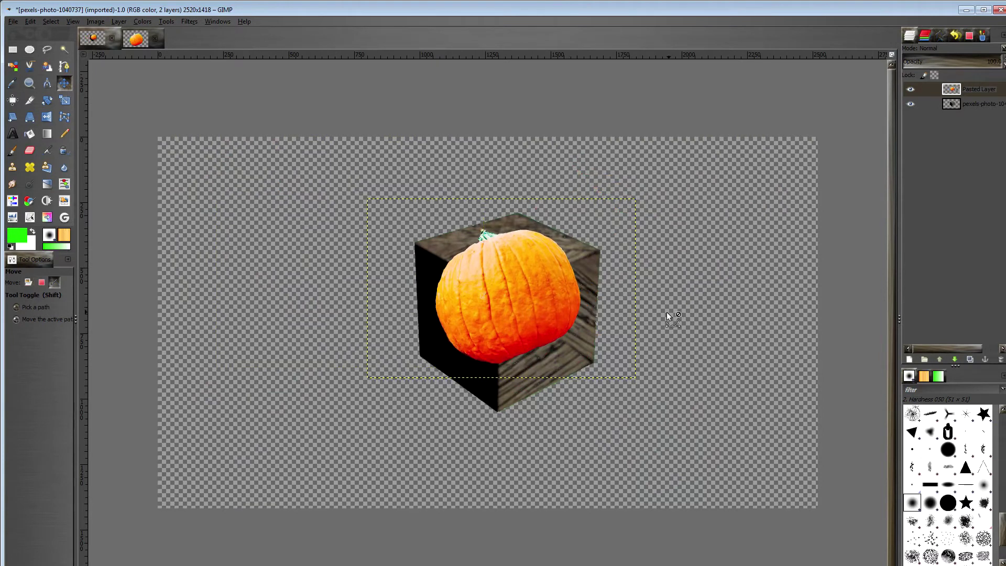
{"action": "key", "text": "minus"}
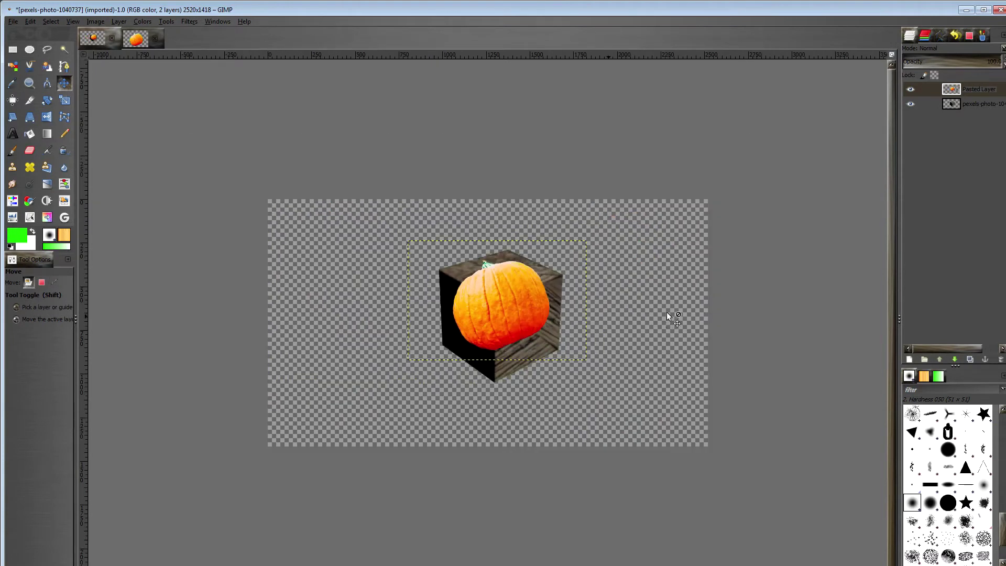